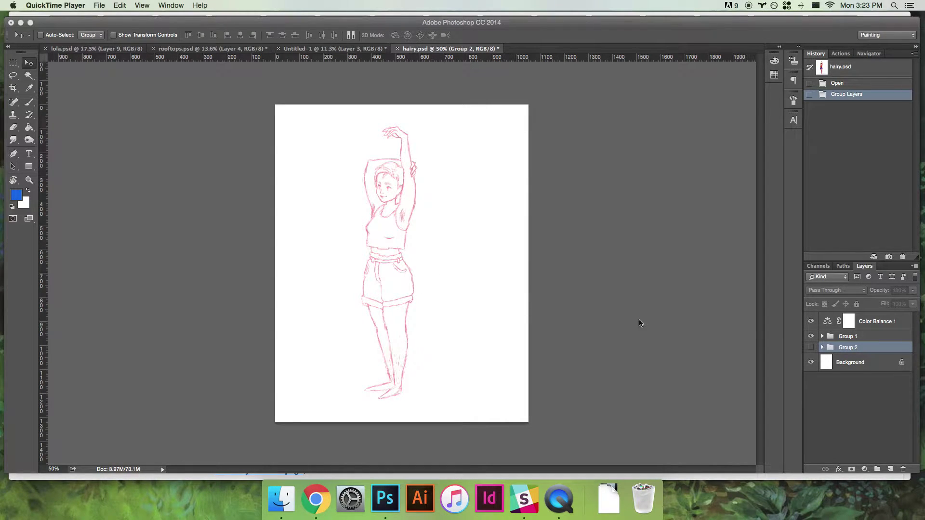
- Compare the sketch and finished-painting groups, leaving Group 2 hidden, and add a new layer
click(811, 348)
click(811, 336)
click(811, 336)
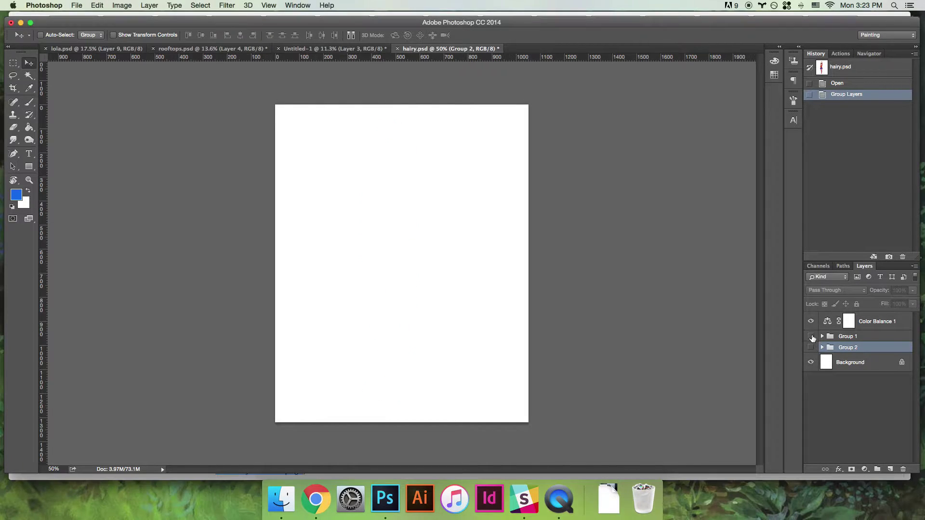
click(811, 336)
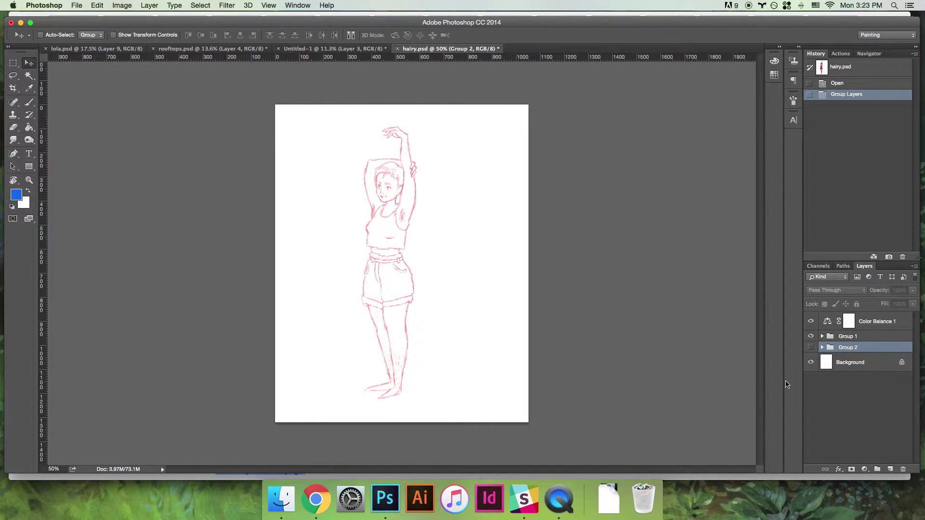
click(811, 348)
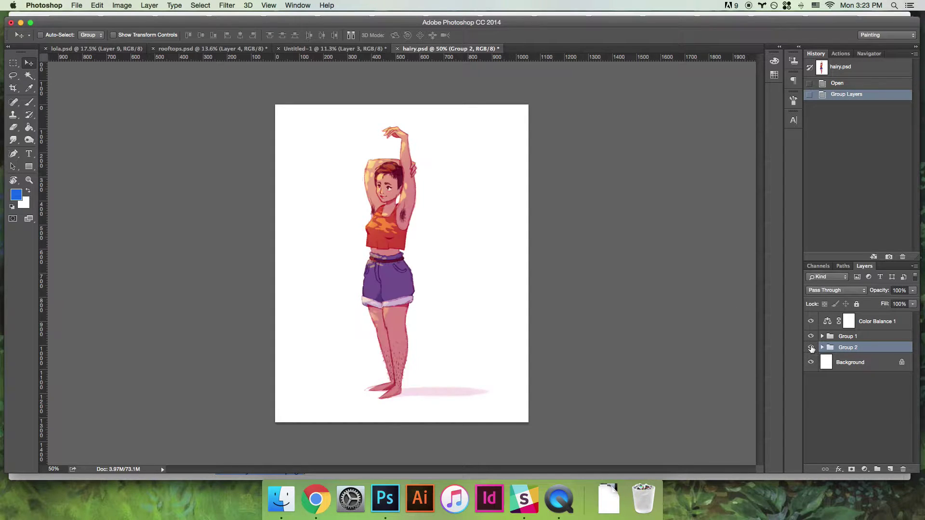
click(811, 347)
key(super+shift+n)
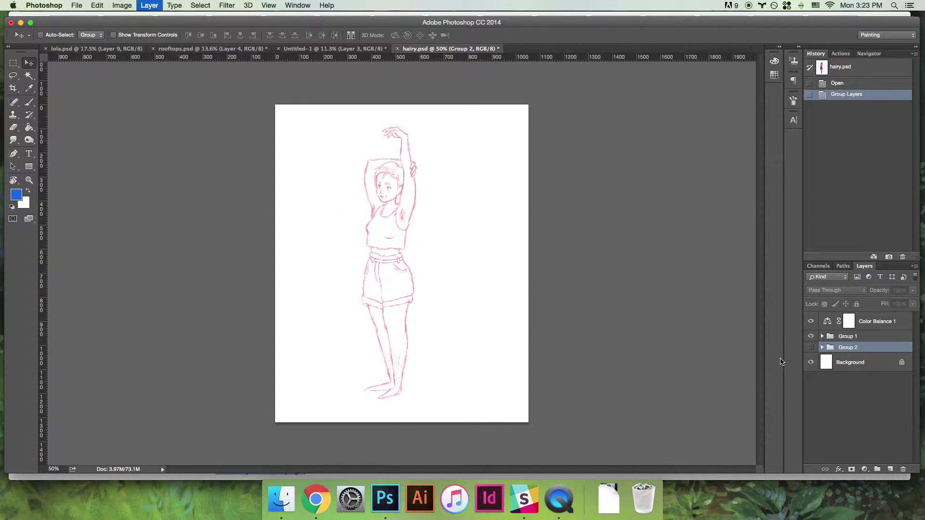
- Confirm Layer 21 and try a blue test stroke with the brush, then undo it
key(Return)
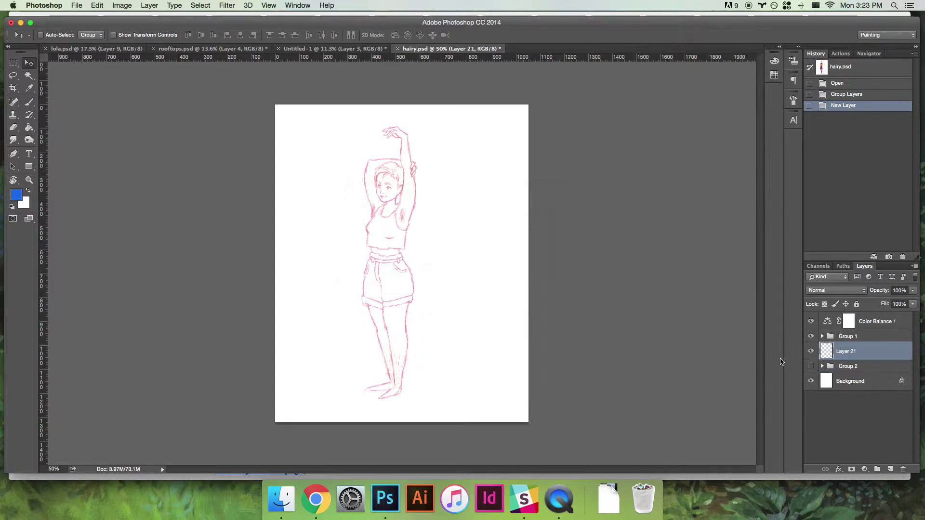
key(b)
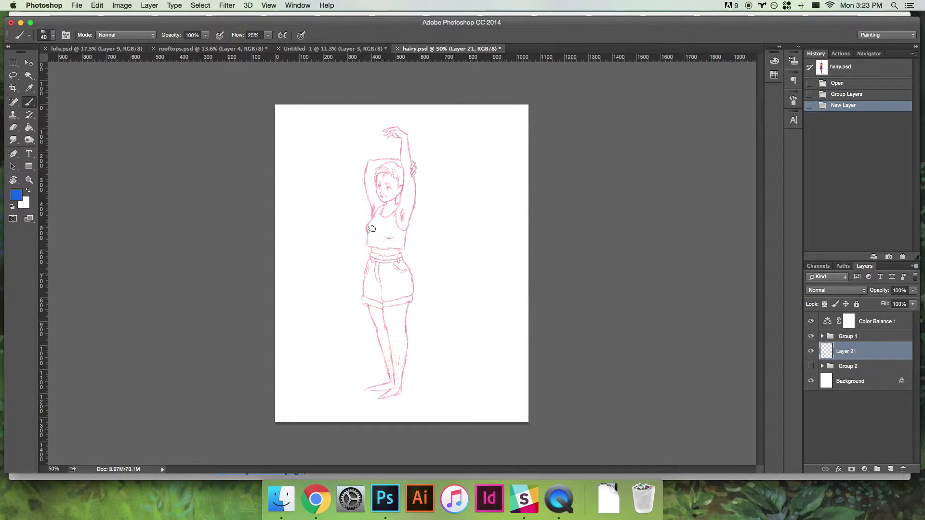
drag(382, 222, 386, 241)
key(super+z)
click(29, 37)
click(29, 37)
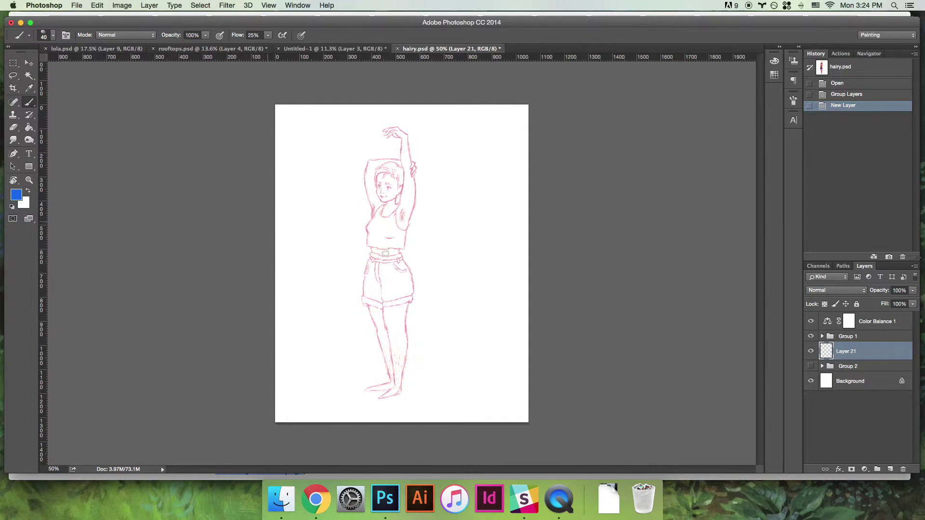
- Choose a 60 px brush preset and paint another test stroke, then undo it
right_click(455, 278)
scroll(789, 419, down, 5)
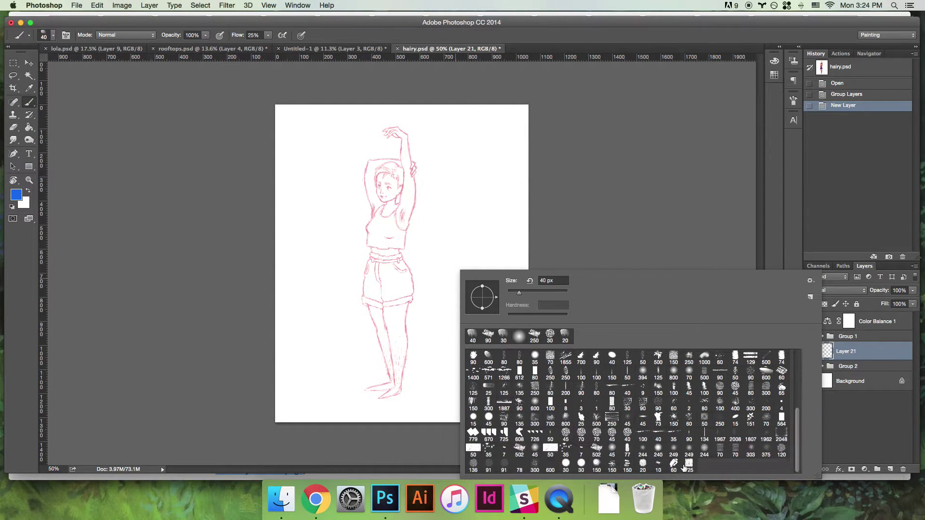
click(674, 465)
click(444, 276)
mouse_move(426, 253)
mouse_down()
mouse_move(433, 220)
mouse_move(444, 244)
mouse_up()
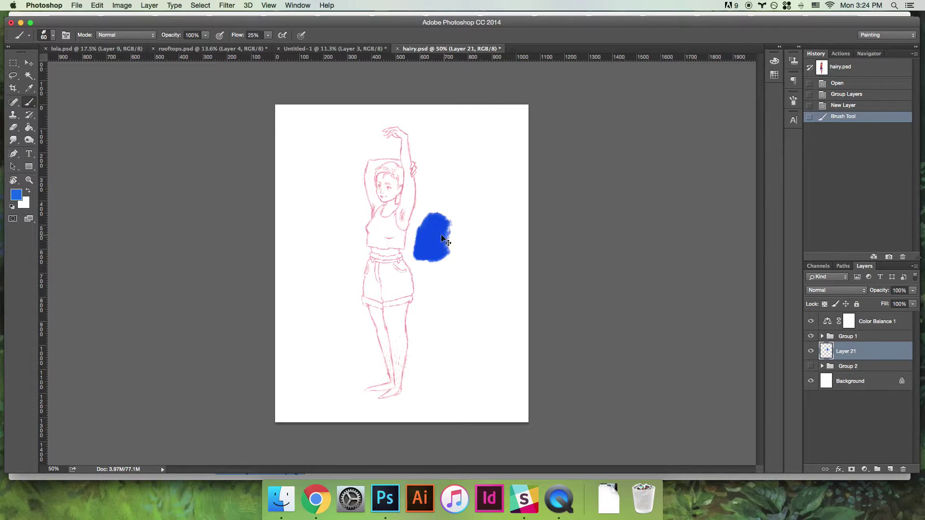
key(super+z)
- Shrink the brush to 15 px and pick the pale blue foreground colour acc8f6
key(bracketleft)
key(bracketleft)
key(bracketleft)
key(bracketleft)
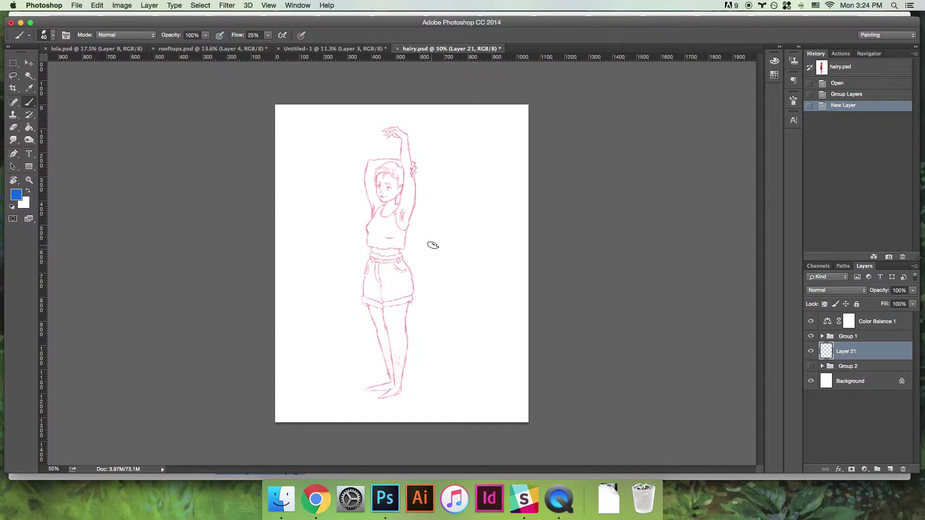
key(bracketleft)
click(16, 194)
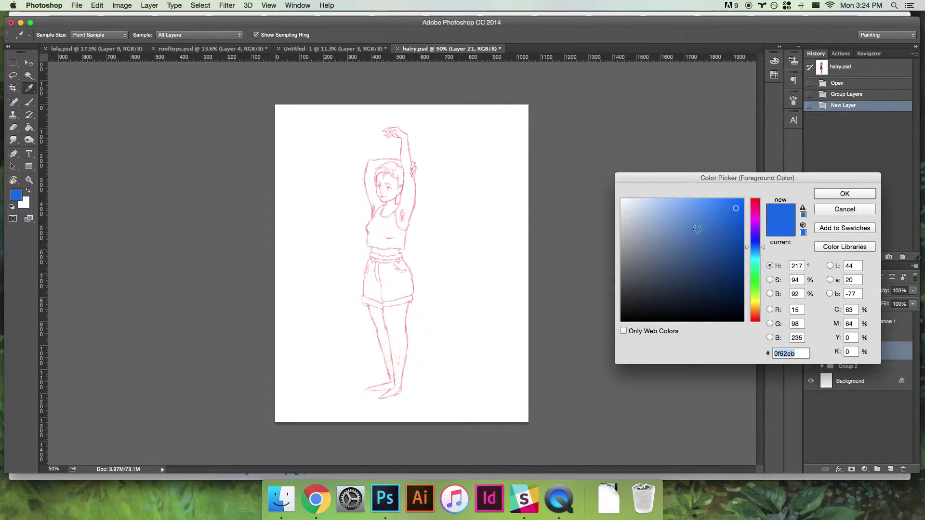
mouse_move(697, 228)
mouse_down()
mouse_move(644, 204)
mouse_move(658, 203)
mouse_up()
- Outline the figure in pale blue and flood-fill it with the Paint Bucket
click(828, 195)
key(b)
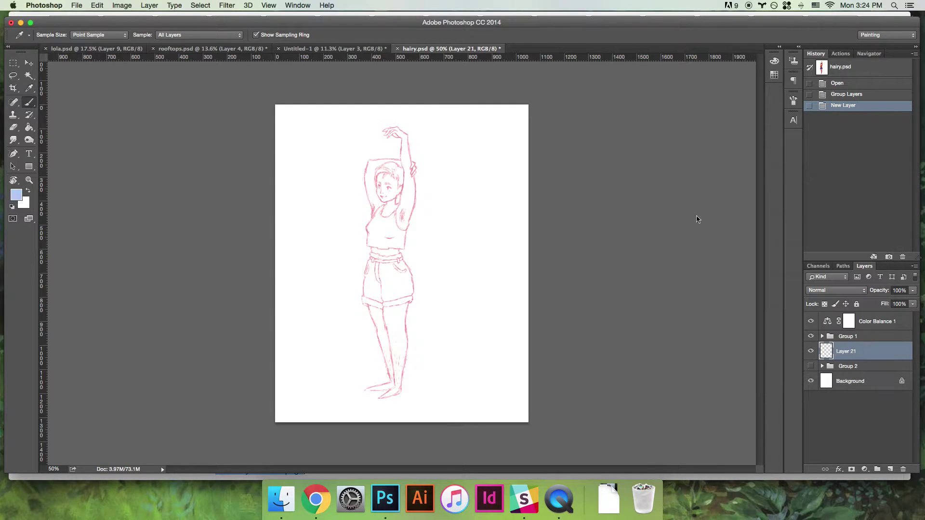
mouse_move(372, 160)
mouse_down()
mouse_move(375, 253)
mouse_move(366, 297)
mouse_move(392, 375)
mouse_move(370, 389)
mouse_move(393, 390)
mouse_move(383, 398)
mouse_move(401, 392)
mouse_move(413, 291)
mouse_move(398, 249)
mouse_move(416, 184)
mouse_move(396, 128)
mouse_move(386, 130)
mouse_move(403, 139)
mouse_move(401, 158)
mouse_move(370, 161)
mouse_up()
key(g)
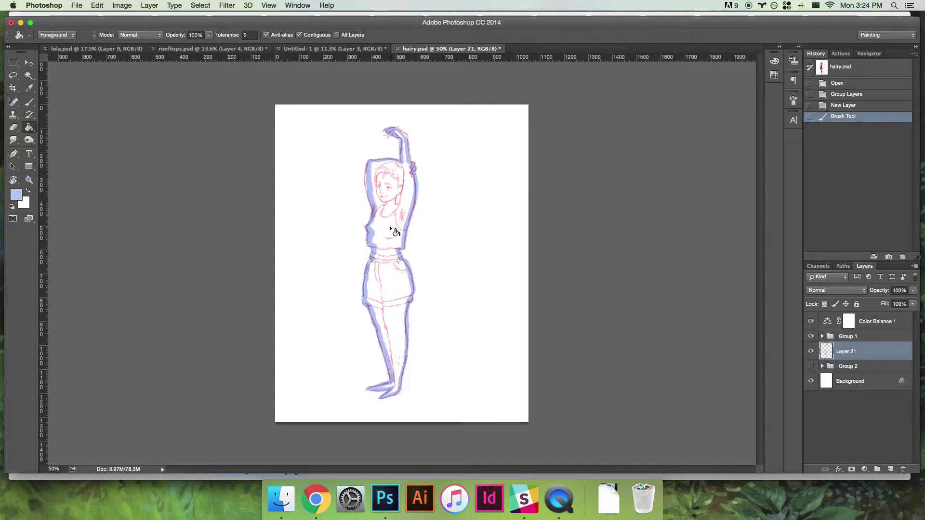
click(390, 230)
- Touch up the torso's left edge with the pale blue brush
key(b)
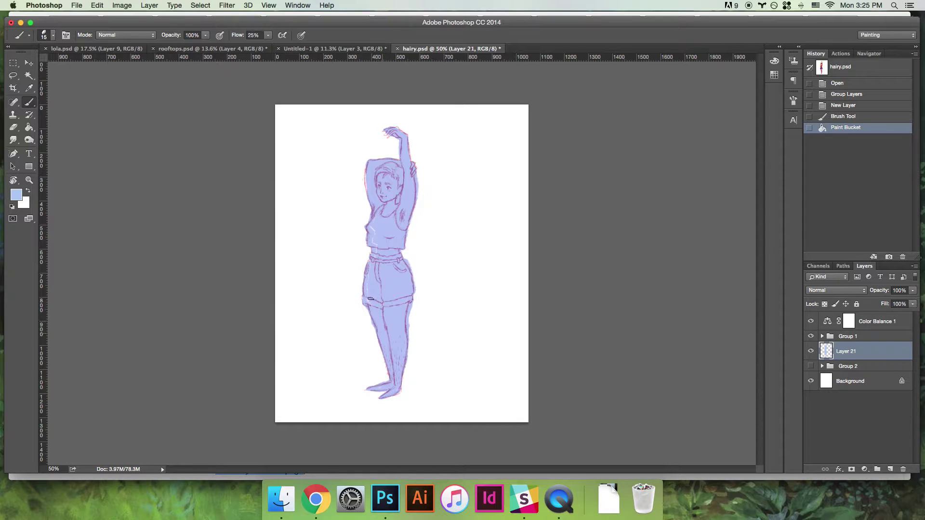
mouse_move(376, 213)
mouse_down()
mouse_move(368, 170)
mouse_move(371, 201)
mouse_up()
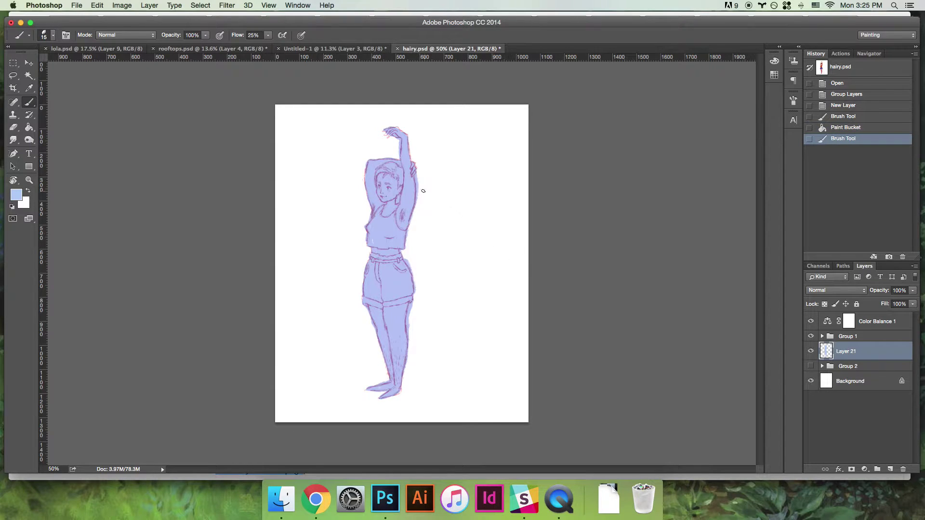
alt+click(422, 176)
key(super+shift+n)
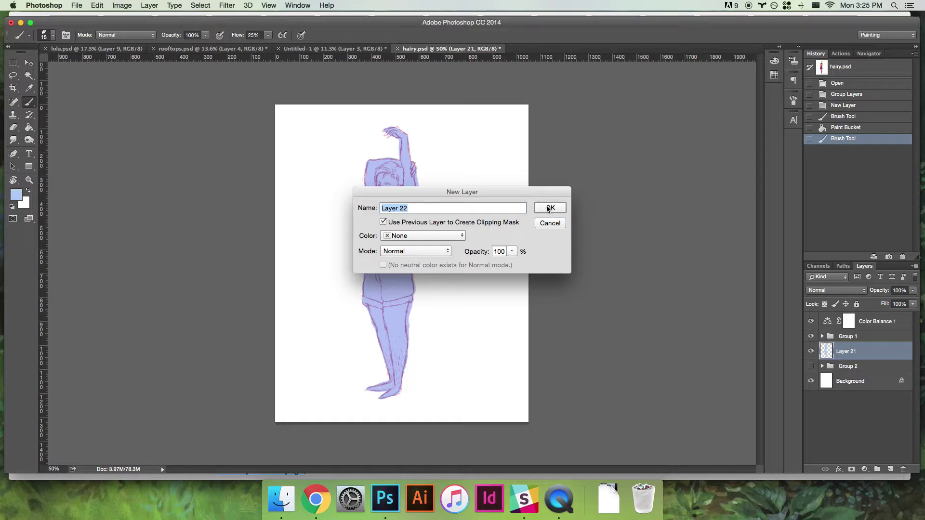
- Create Layer 22 clipped to the base and pick the dark blue 2169df
click(550, 208)
click(16, 197)
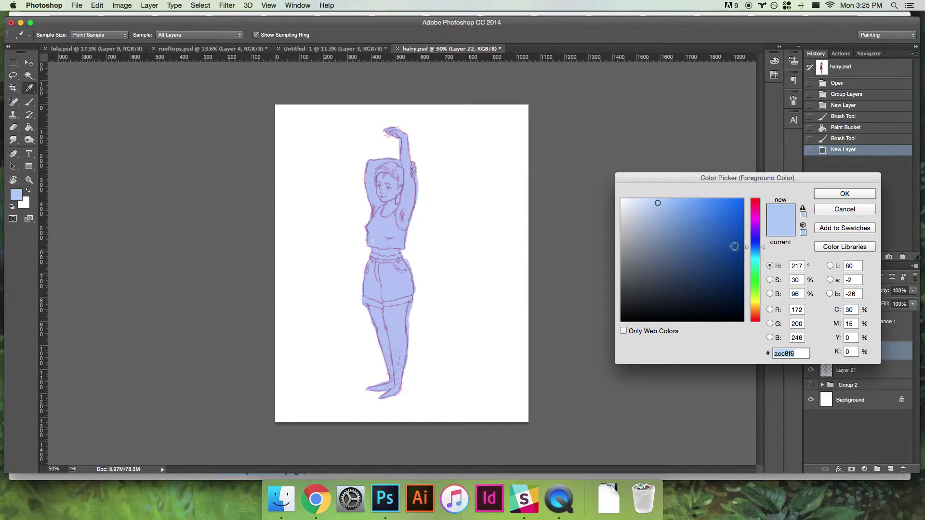
click(725, 213)
click(844, 194)
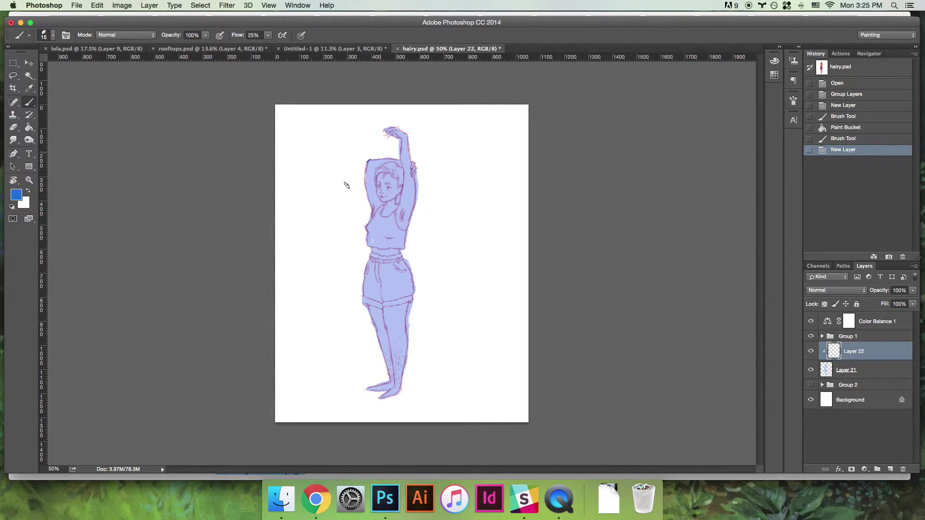
- Outline the shorts in dark blue, flood-fill them, and finish their right edge
mouse_move(346, 186)
mouse_down()
mouse_move(329, 224)
mouse_move(336, 235)
mouse_move(383, 209)
mouse_move(471, 206)
mouse_move(353, 351)
mouse_move(446, 308)
mouse_up()
key(super+z)
mouse_move(364, 262)
mouse_down()
mouse_move(362, 299)
mouse_move(373, 302)
mouse_move(362, 303)
mouse_move(381, 306)
mouse_move(412, 296)
mouse_move(415, 262)
mouse_move(402, 272)
mouse_move(404, 255)
mouse_move(371, 253)
mouse_move(363, 294)
mouse_move(377, 271)
mouse_move(369, 290)
mouse_move(387, 297)
mouse_up()
key(g)
click(380, 281)
key(b)
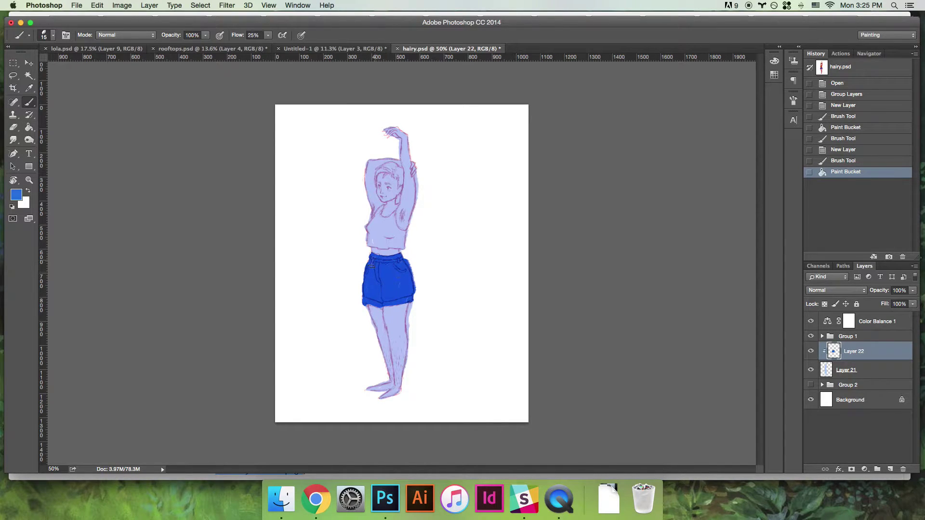
drag(412, 299, 414, 289)
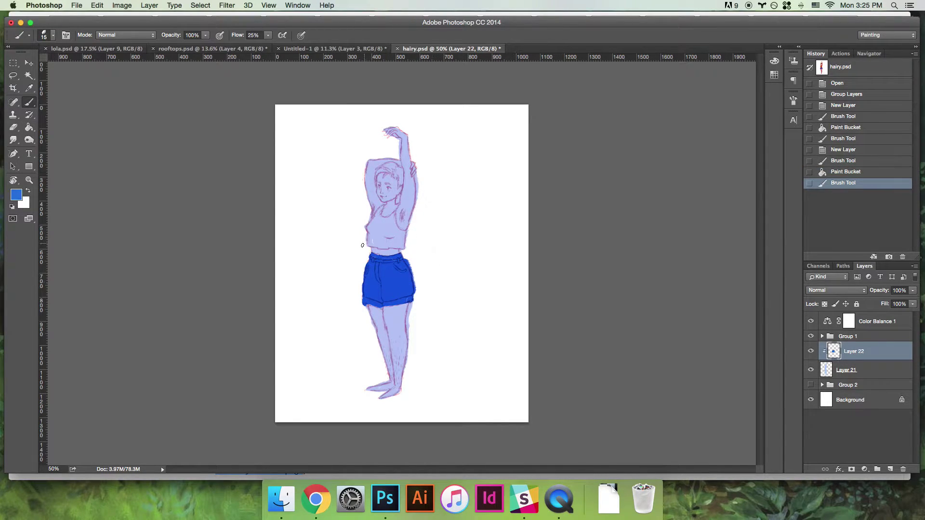
- Pick pale blues b7c7e1 and dbe3f1 and paint the top over the torso
click(16, 195)
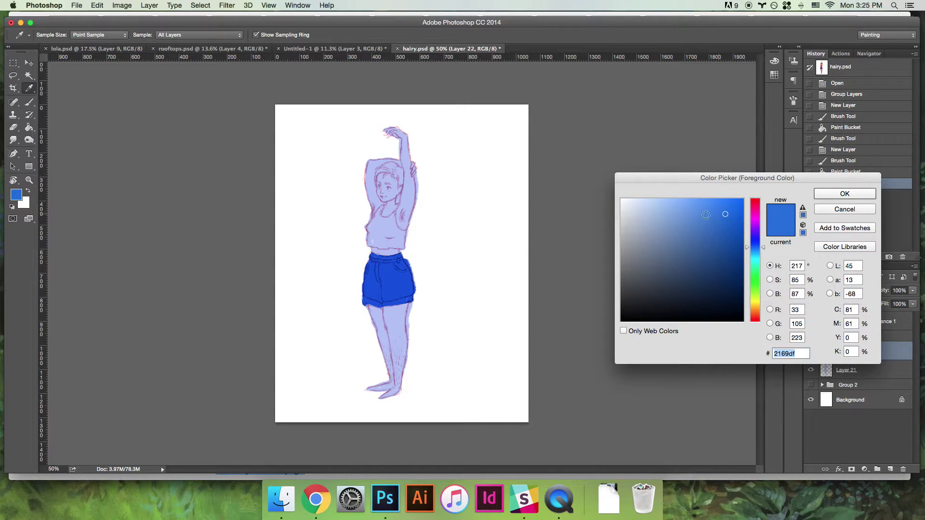
click(643, 213)
click(844, 193)
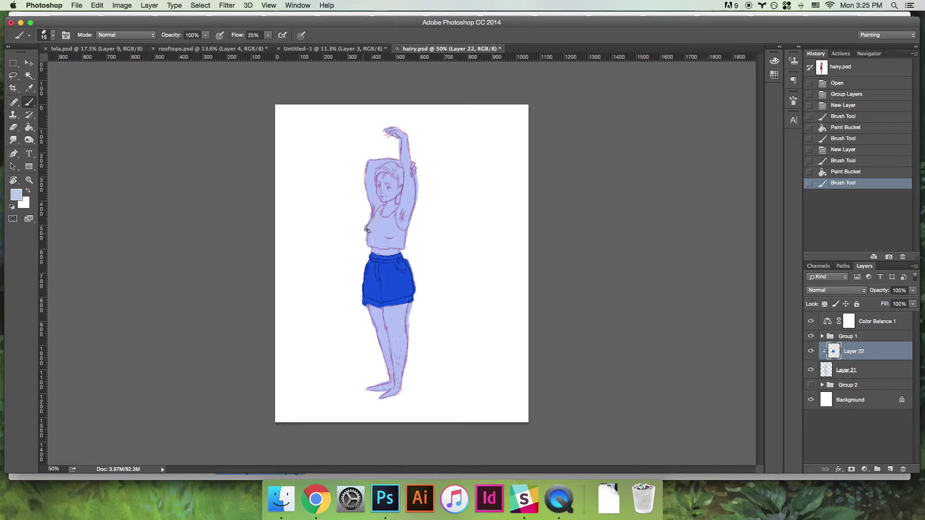
click(375, 243)
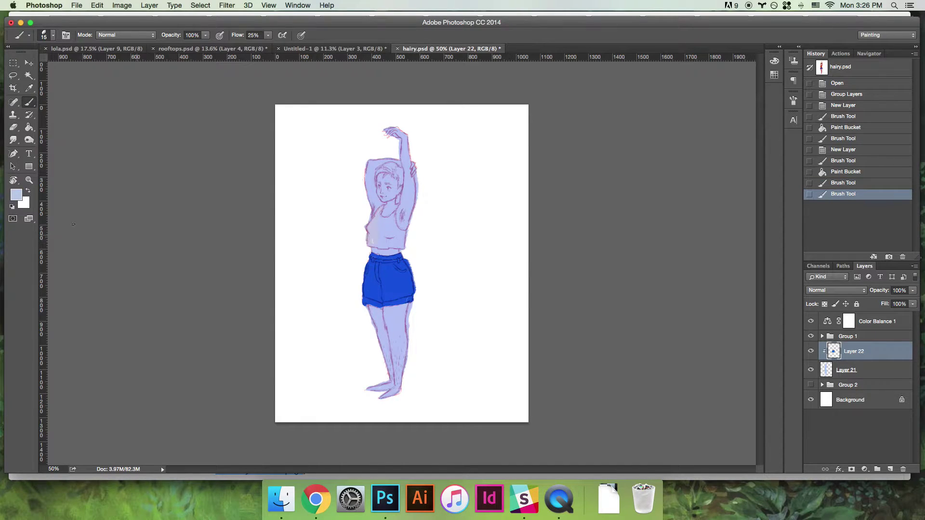
click(16, 194)
click(631, 203)
click(823, 195)
mouse_move(378, 222)
mouse_down()
mouse_move(368, 245)
mouse_move(407, 245)
mouse_move(396, 212)
mouse_move(379, 211)
mouse_move(371, 238)
mouse_move(374, 246)
mouse_move(381, 221)
mouse_move(384, 245)
mouse_move(388, 224)
mouse_move(394, 236)
mouse_move(390, 220)
mouse_move(393, 240)
mouse_move(401, 234)
mouse_move(373, 242)
mouse_move(405, 249)
mouse_up()
- Add a clipped Layer 23, then delete Layers 23 and 22
key(super+shift+n)
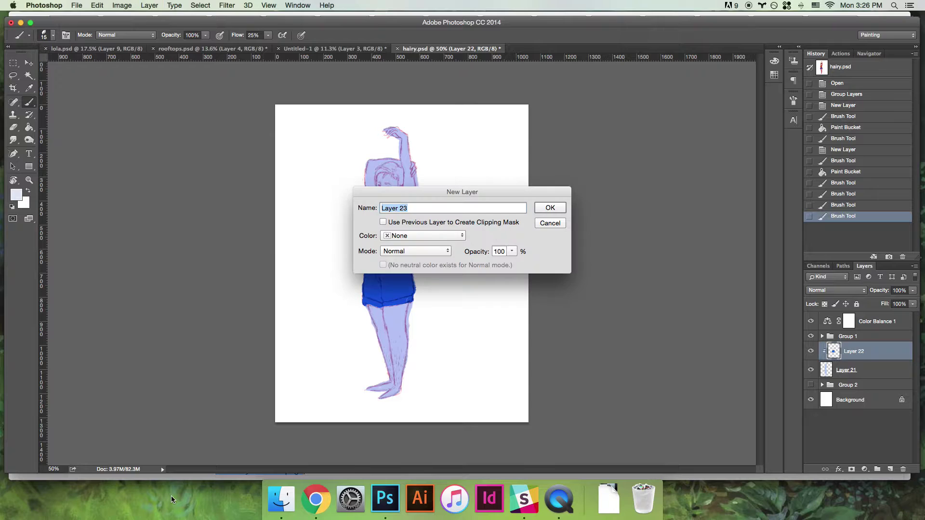
click(491, 222)
click(550, 208)
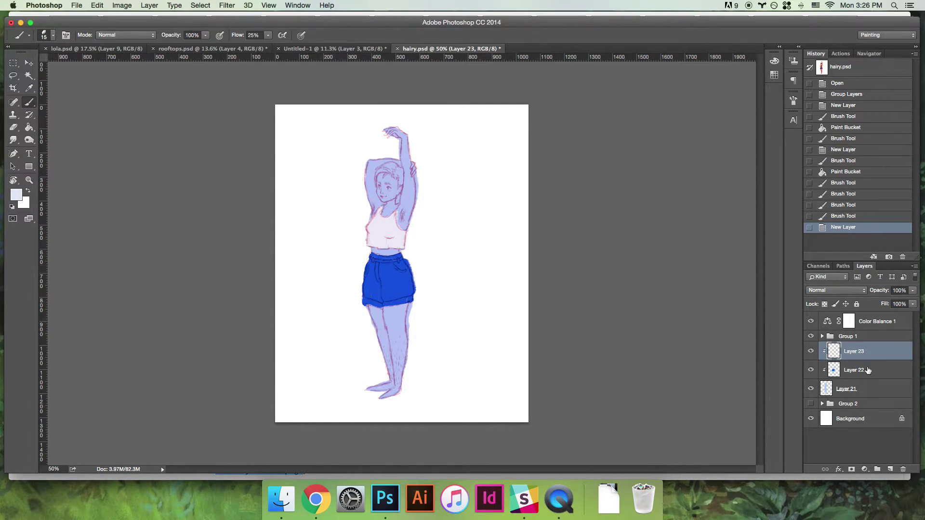
key(BackSpace)
key(BackSpace)
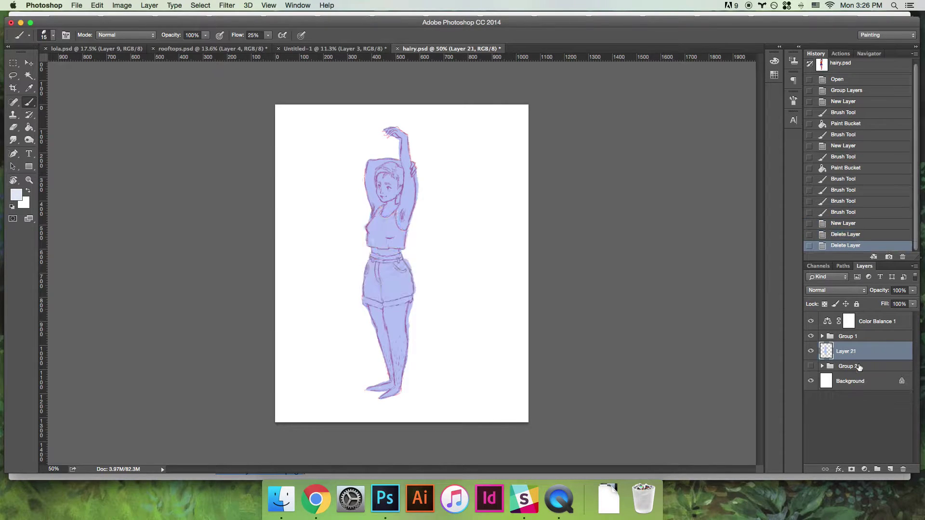
- Delete the pale blue base layer, show and expand Group 2, and hide Layers 19–16 and 11
key(BackSpace)
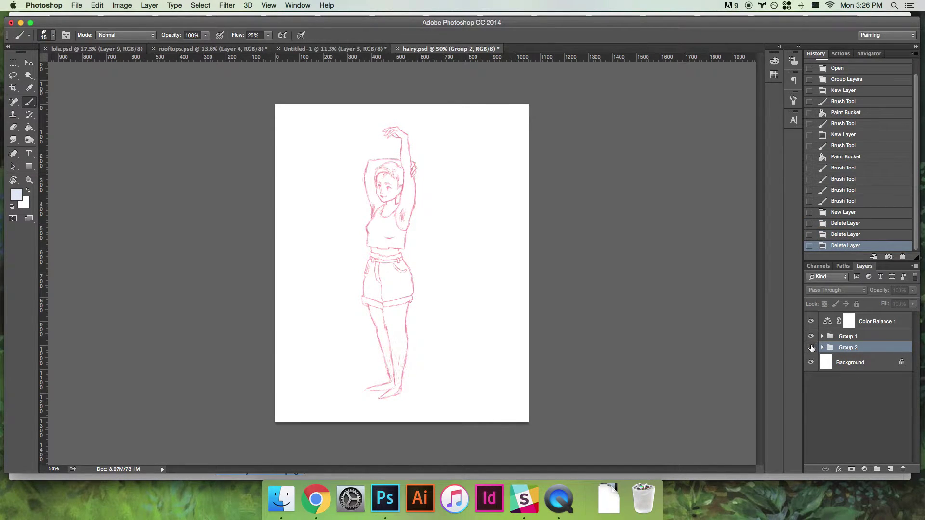
click(811, 348)
click(822, 347)
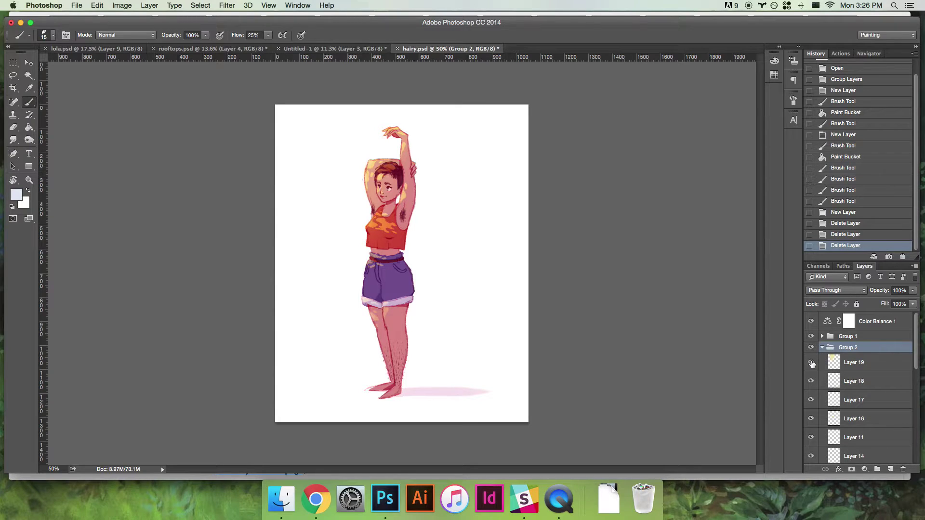
drag(810, 363, 809, 405)
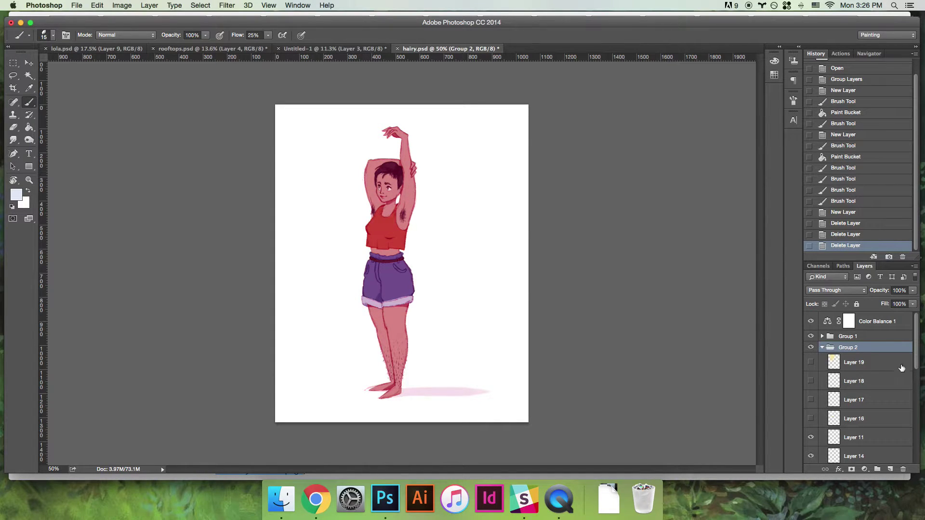
scroll(916, 357, down, 1)
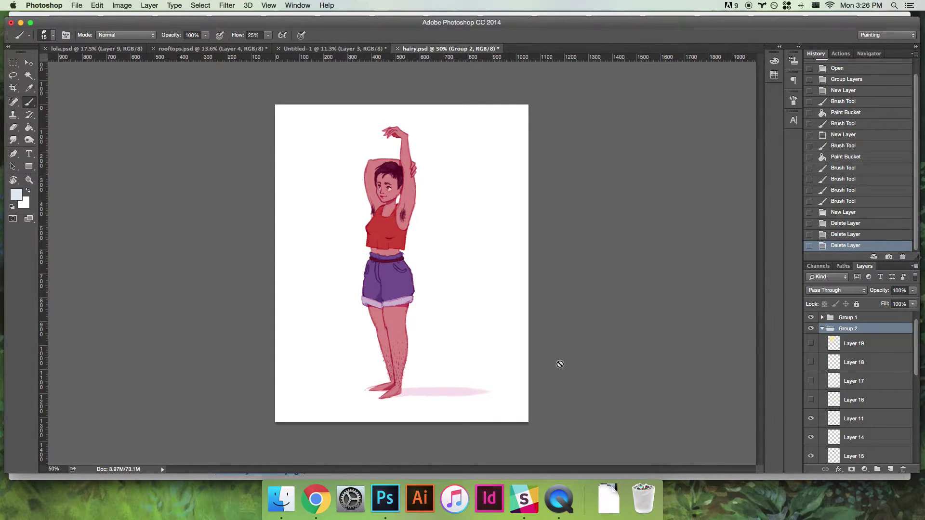
click(849, 419)
click(811, 419)
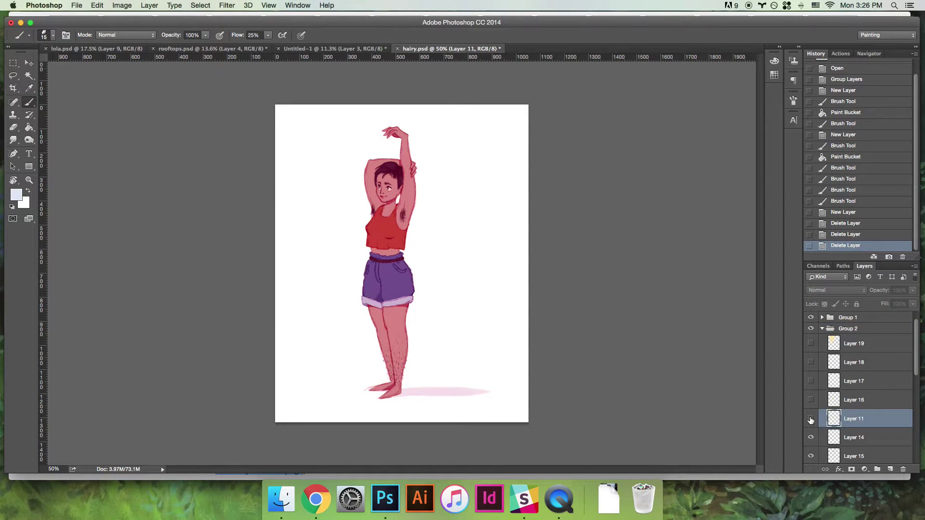
drag(913, 371, 911, 433)
- Toggle Layers 6, 5 and 4 to check the top, shorts and skin, then select Layer 6
click(811, 418)
click(811, 418)
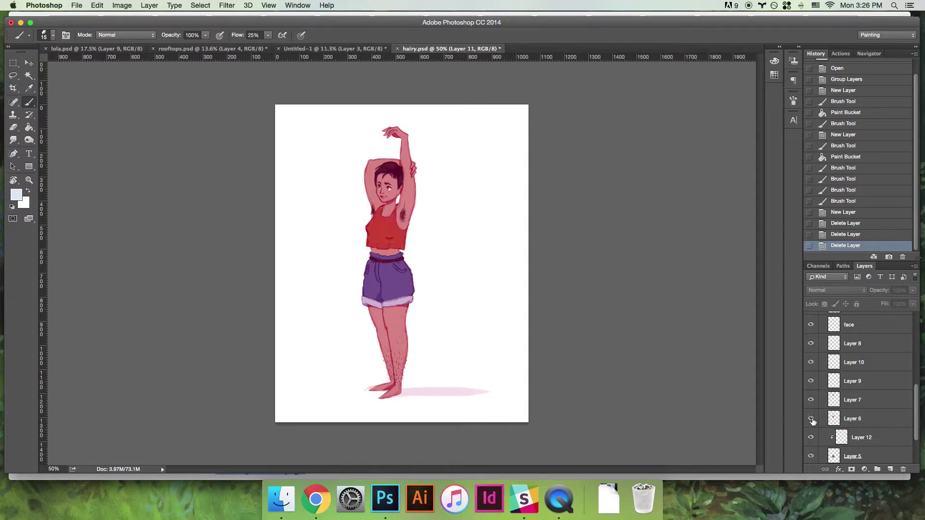
drag(912, 423, 912, 430)
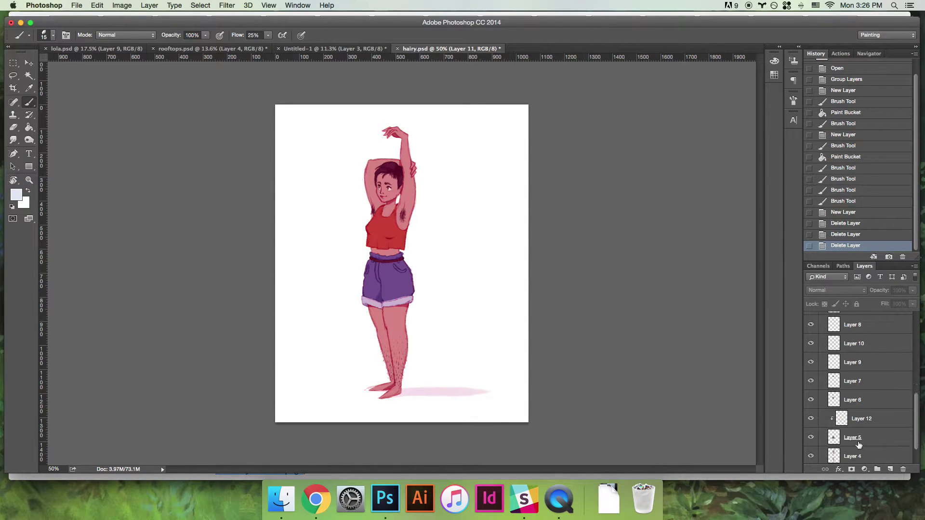
click(810, 437)
click(810, 437)
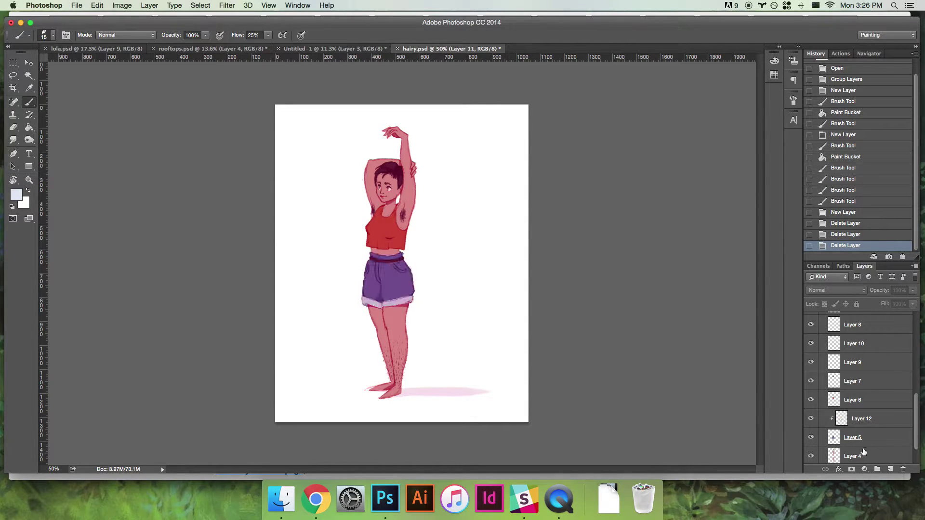
click(810, 456)
click(810, 456)
drag(914, 422, 918, 440)
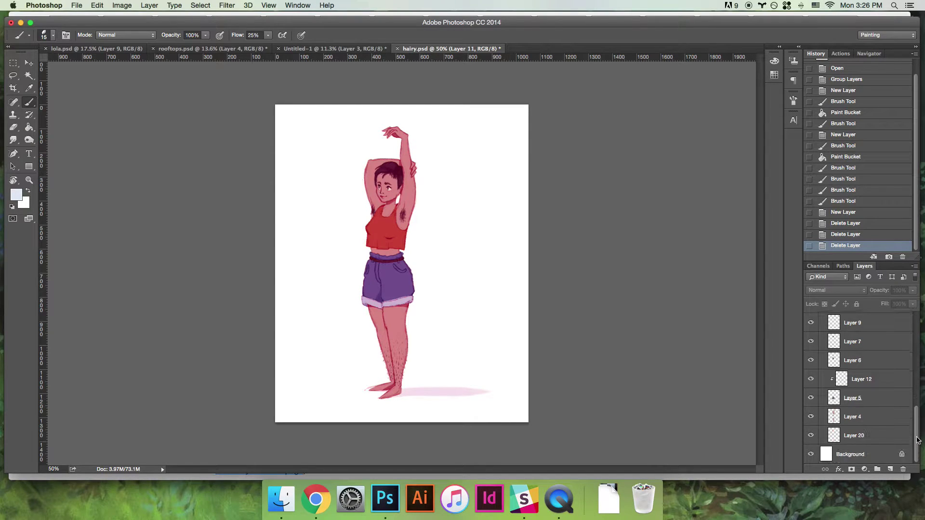
click(833, 414)
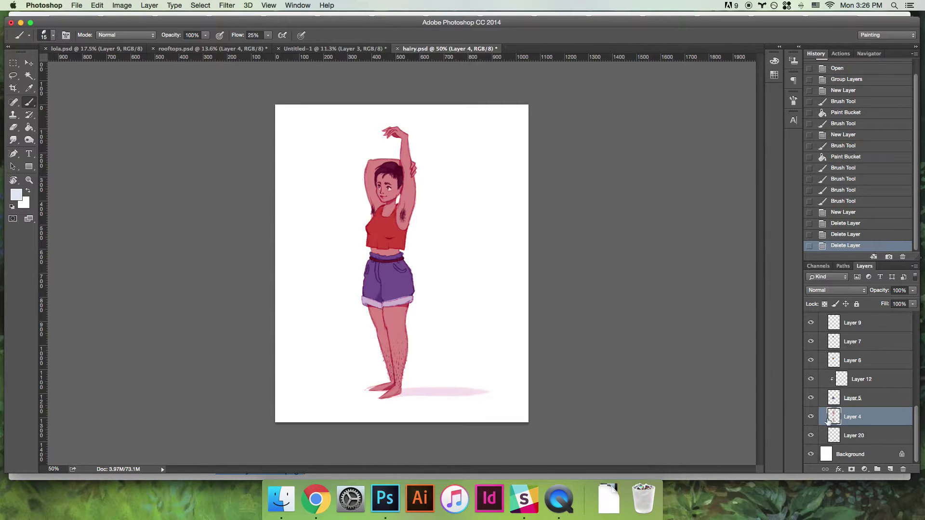
click(836, 362)
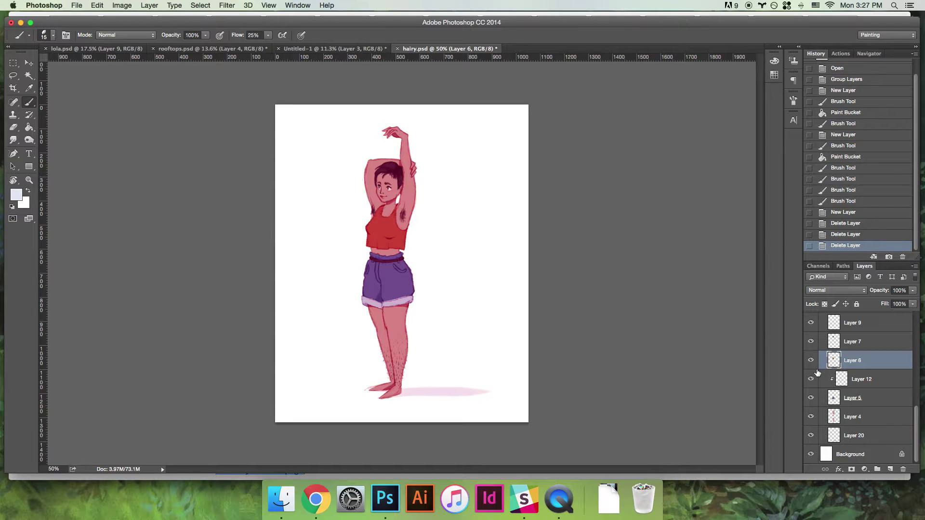
- Try shifting the top's hue to blue in Hue/Saturation, then cancel to keep it red
key(super+u)
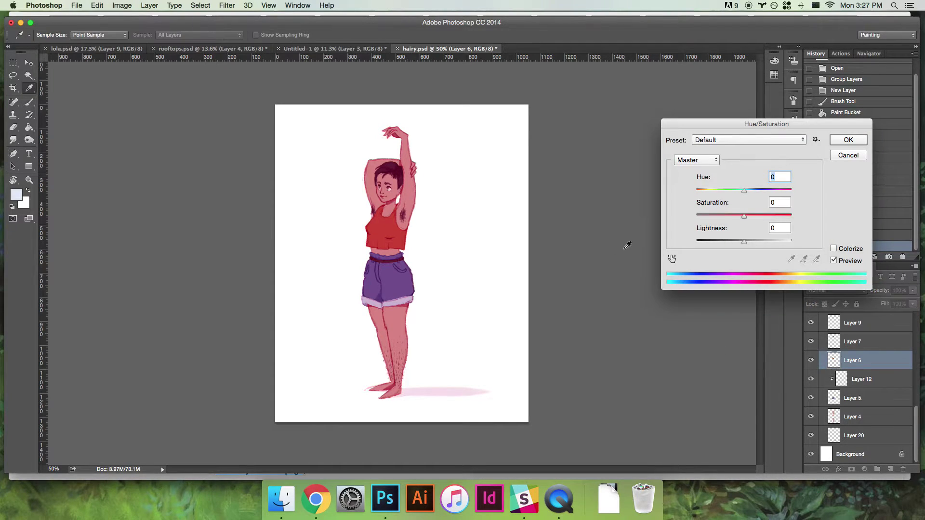
drag(744, 190, 793, 200)
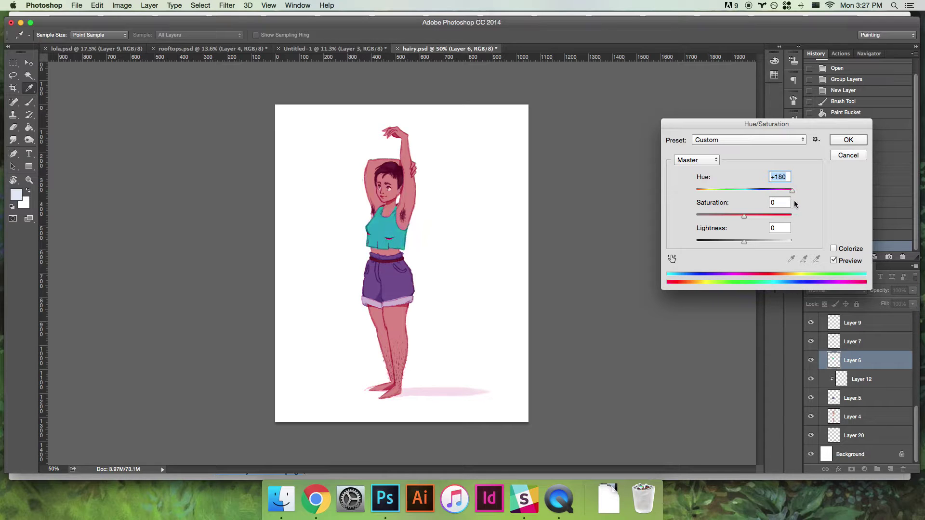
click(841, 157)
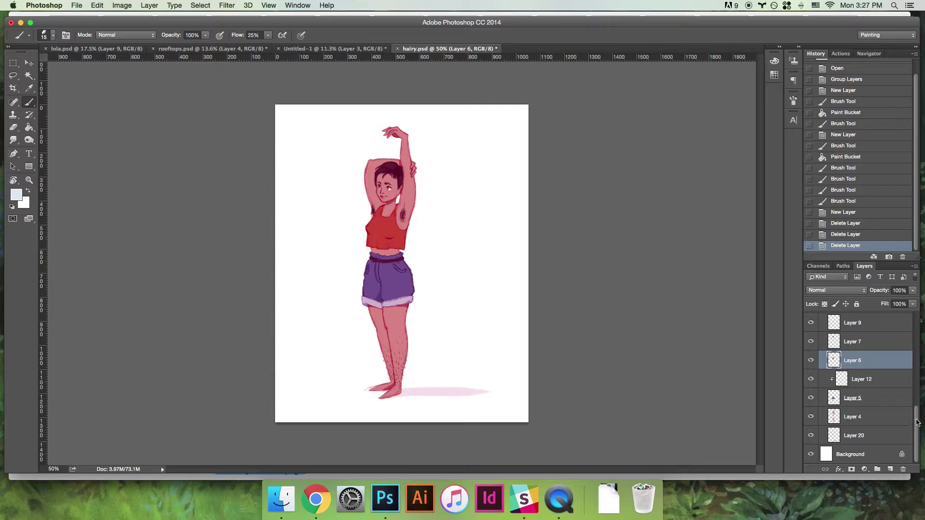
- Hide Layers 14, 15, 13, face and 8 inside Group 1, then select Group 1
drag(915, 425, 922, 318)
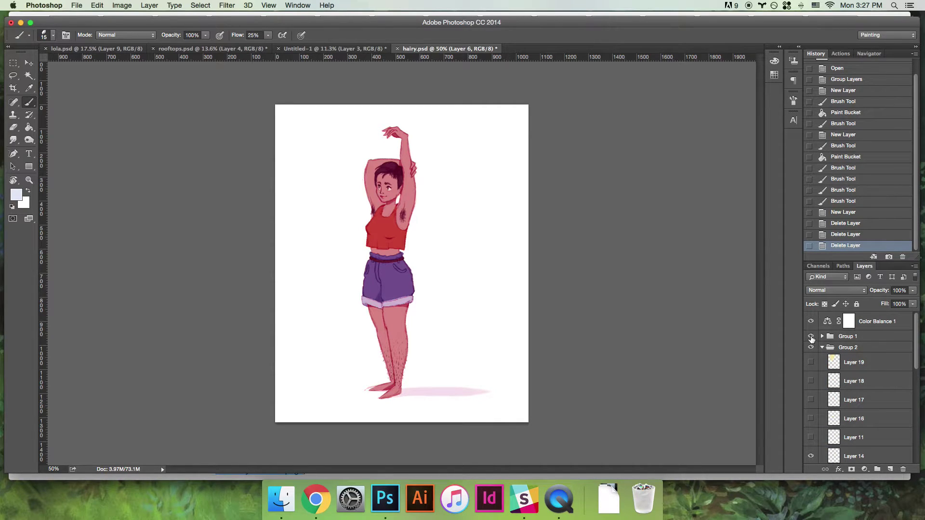
click(811, 337)
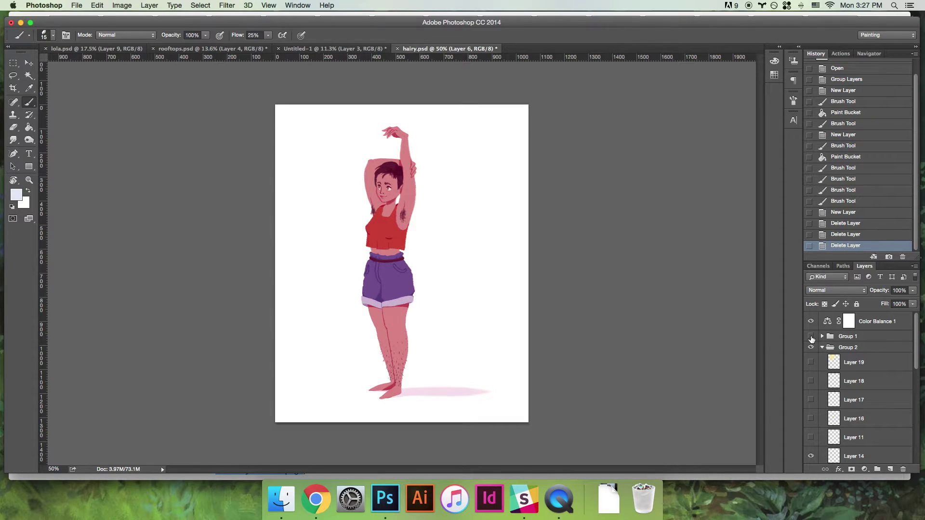
click(810, 336)
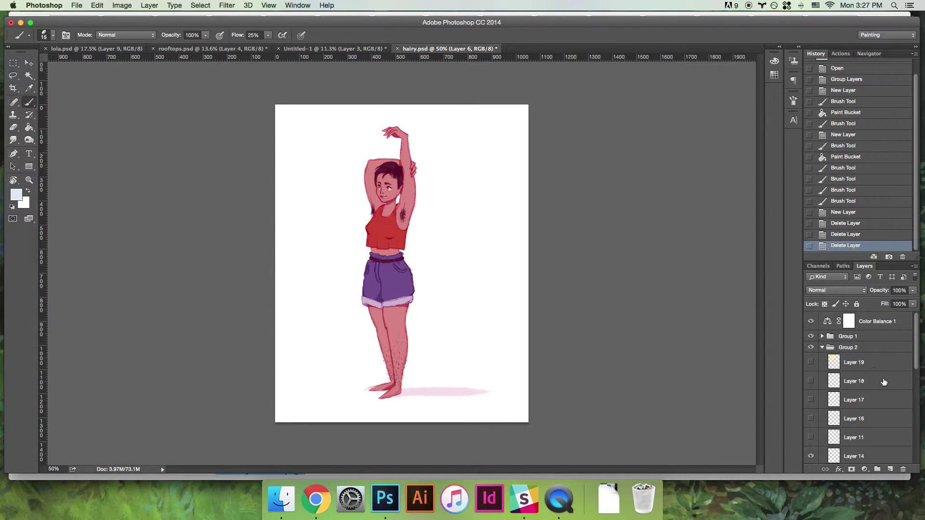
drag(913, 357, 914, 382)
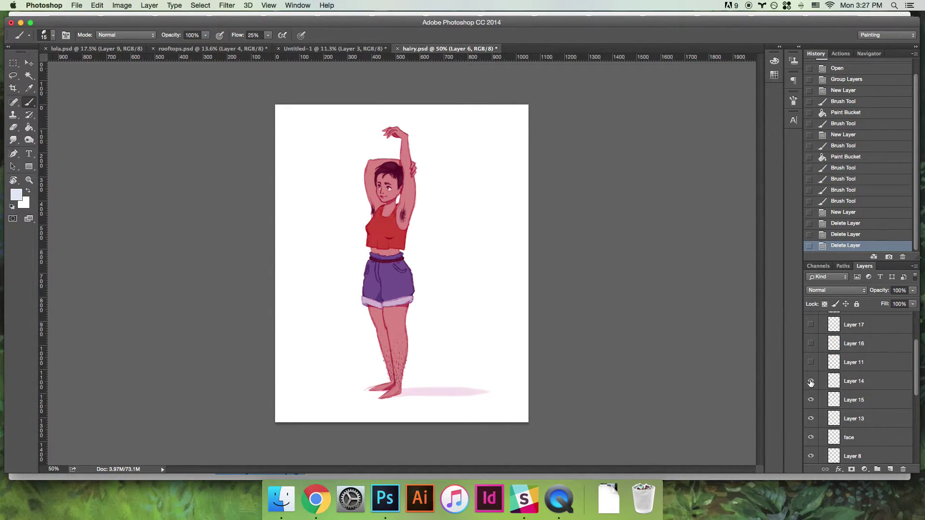
drag(811, 381, 812, 445)
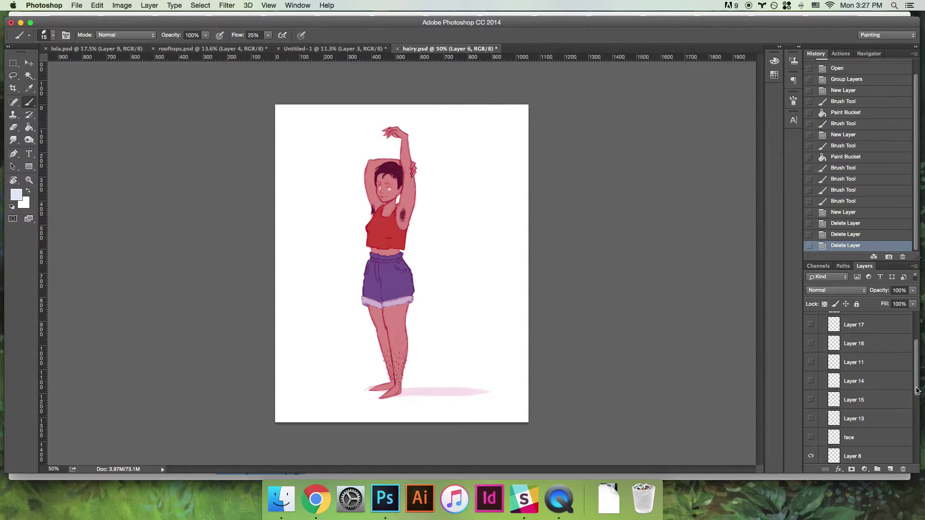
drag(917, 390, 920, 343)
click(811, 418)
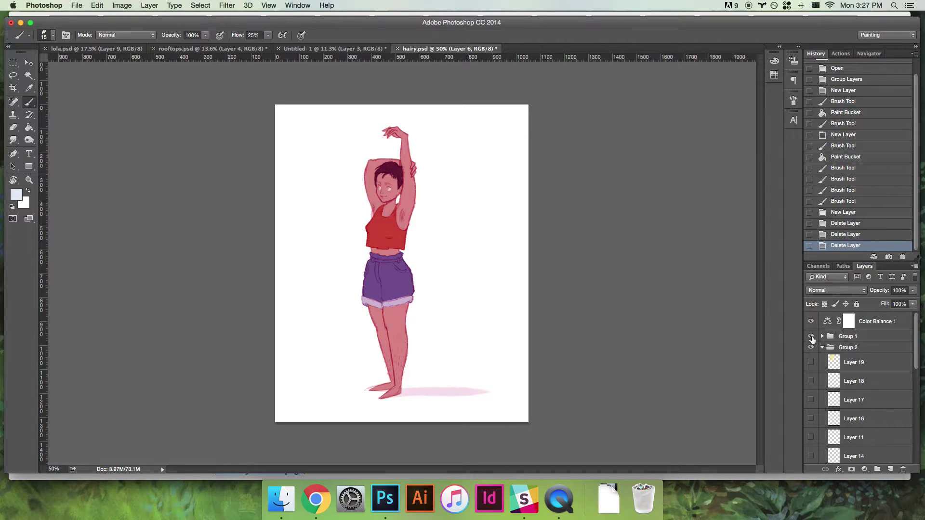
click(810, 337)
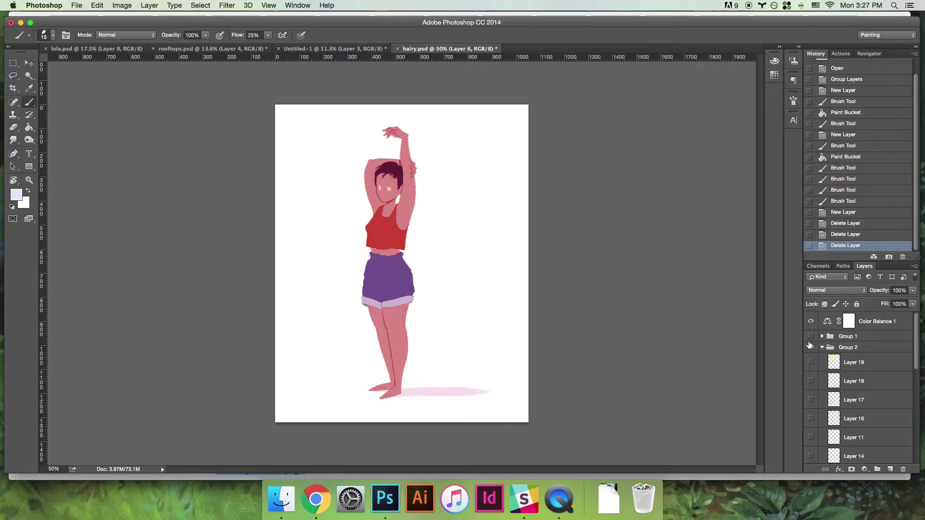
click(810, 336)
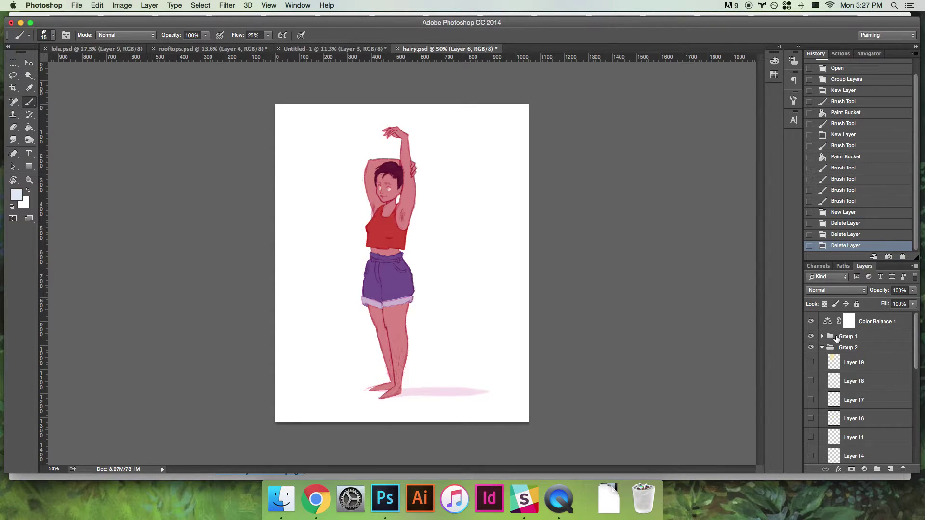
click(842, 338)
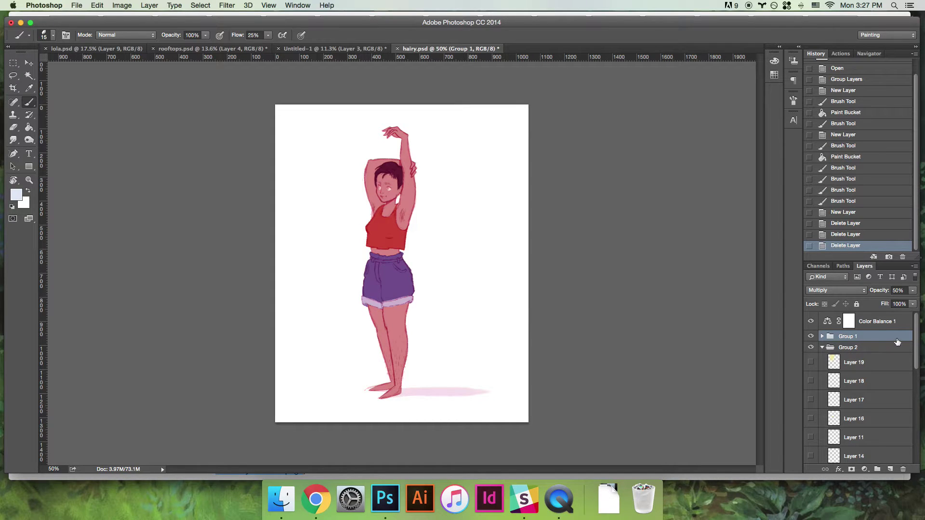
- Zoom in on the face and add a new 'details' layer above Layer 18 in Group 2
key(z)
mouse_move(375, 191)
mouse_down()
mouse_move(456, 211)
mouse_move(431, 222)
mouse_up()
key(b)
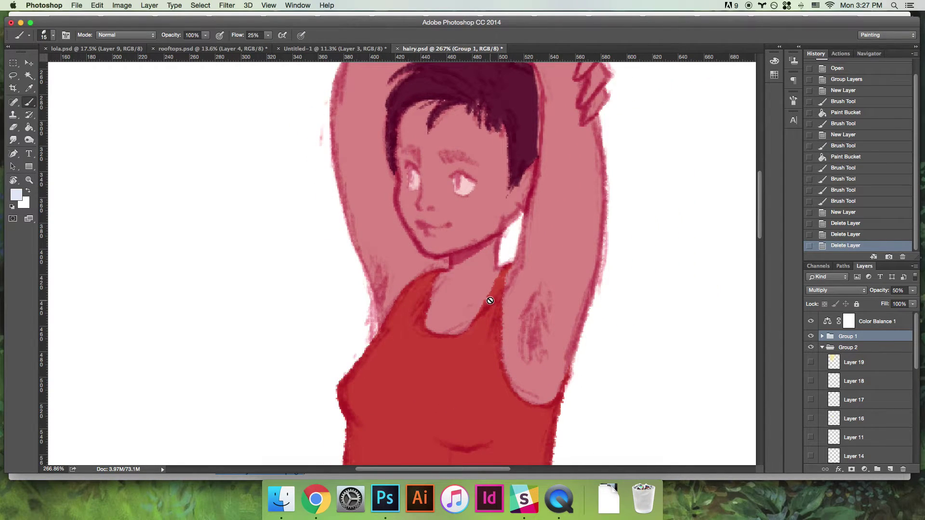
click(836, 383)
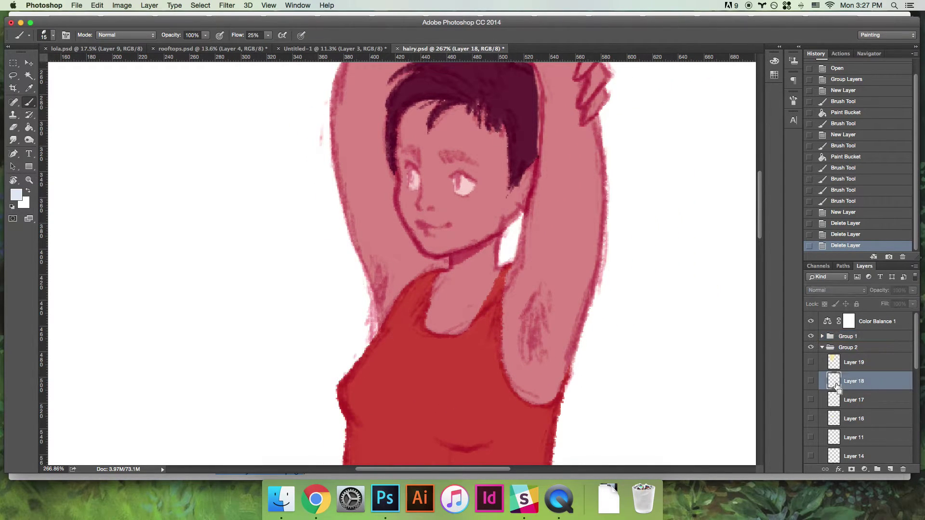
key(super+shift+n)
key(BackSpace)
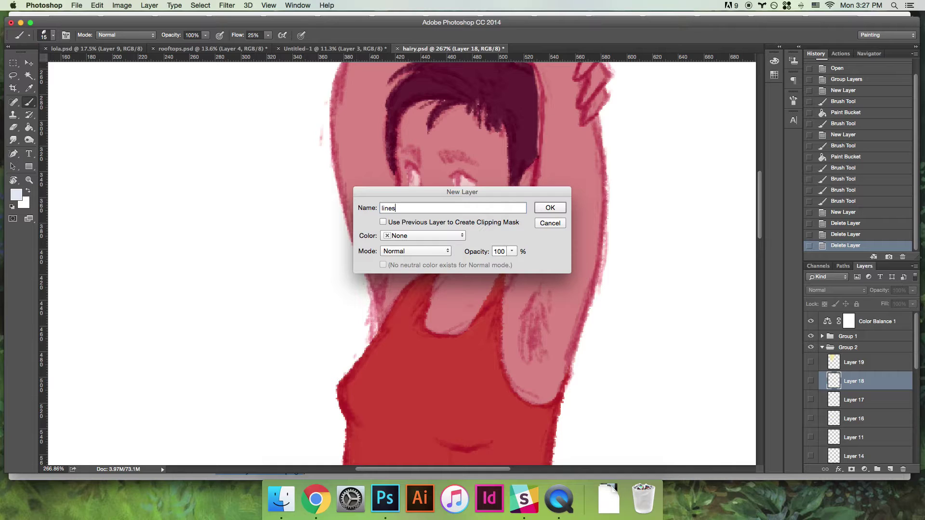
text(lines)
key(super+a)
text(deta)
key(Return)
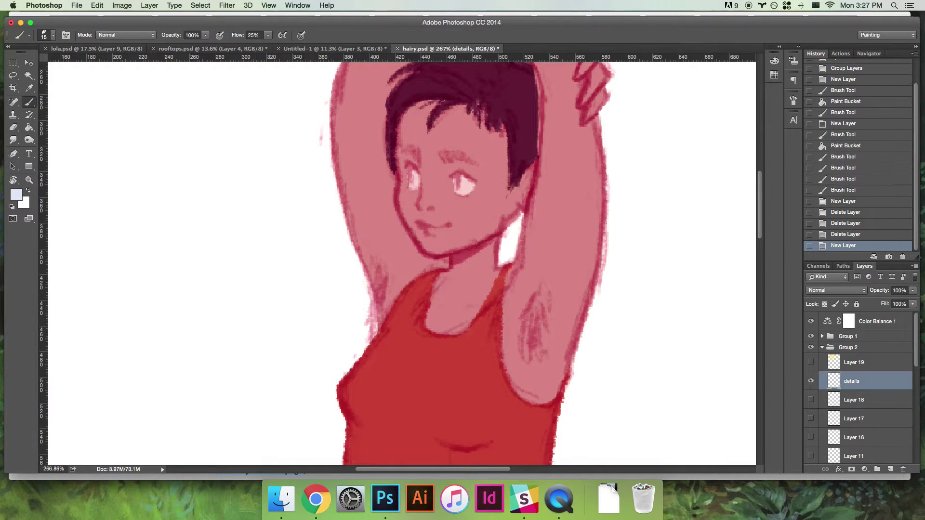
- Sample the top's red, shrink the brush, hide Layer 10's chin and neck lines, and select the details layer
alt+click(415, 347)
key(bracketleft)
key(bracketleft)
key(bracketleft)
key(bracketleft)
key(bracketleft)
click(810, 336)
key(v)
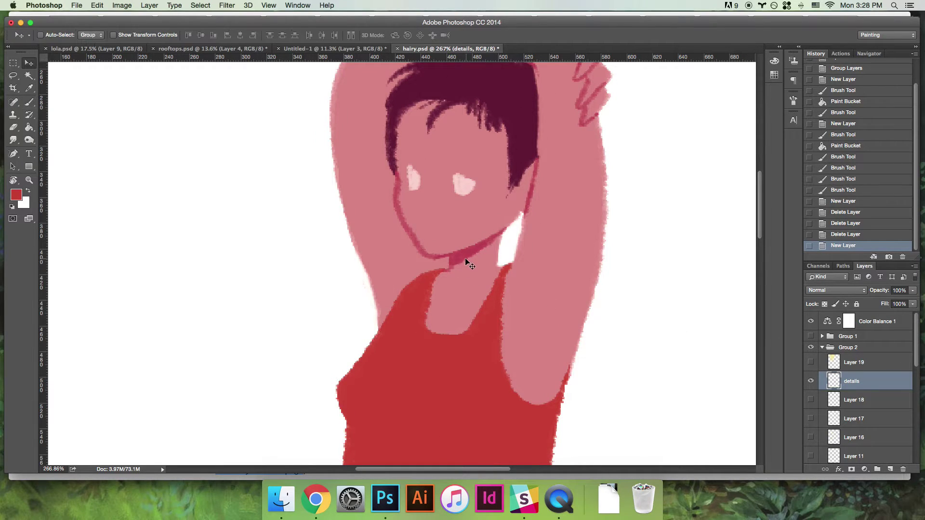
right_click(464, 260)
click(472, 261)
click(810, 455)
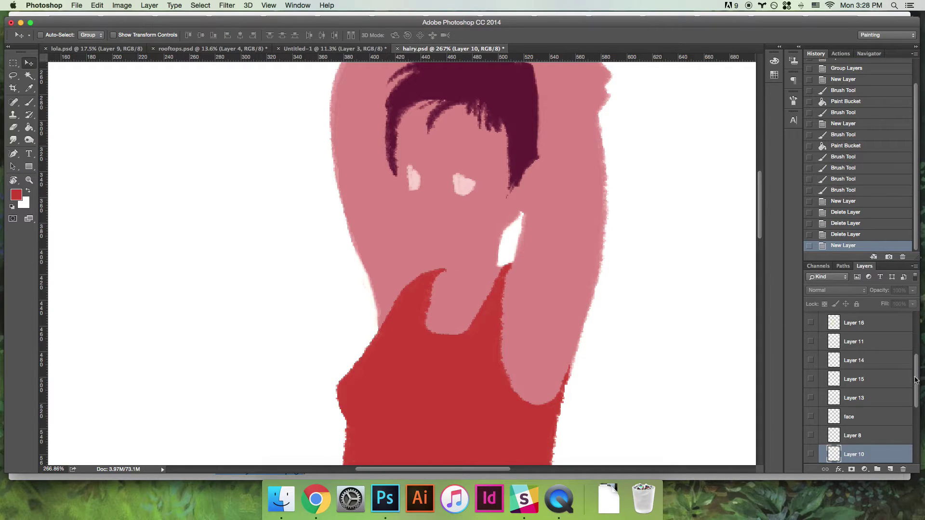
drag(913, 381, 916, 346)
click(844, 363)
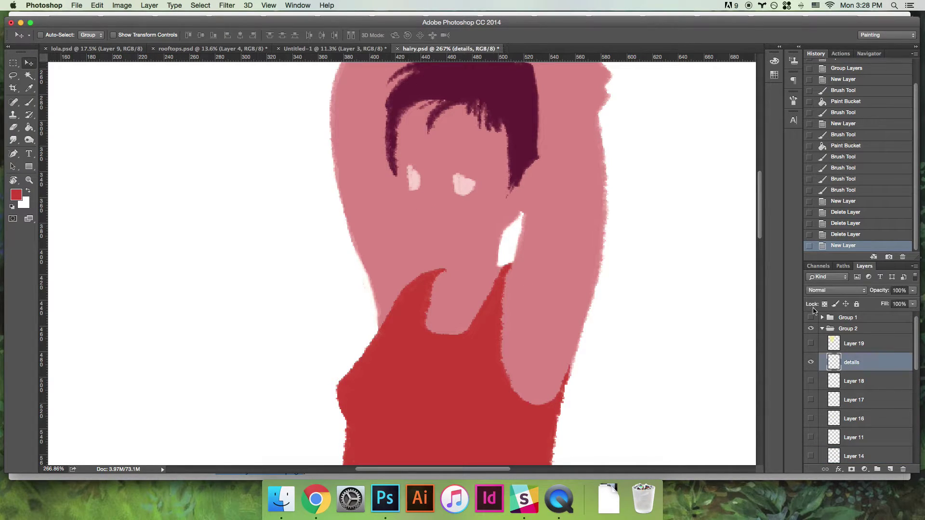
click(810, 318)
click(811, 318)
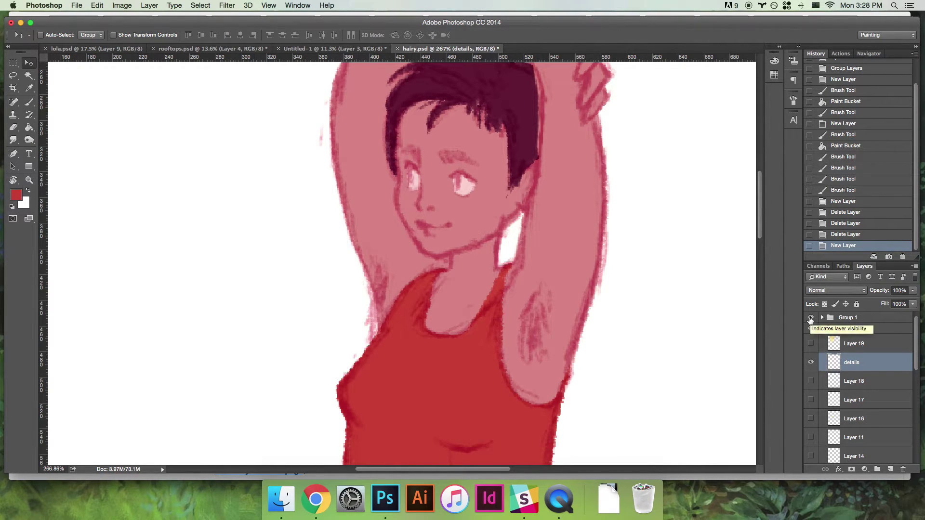
- Paint dark pink lines along the cheek, jawline, neck edge and raised hand, then hide Group 1
key(b)
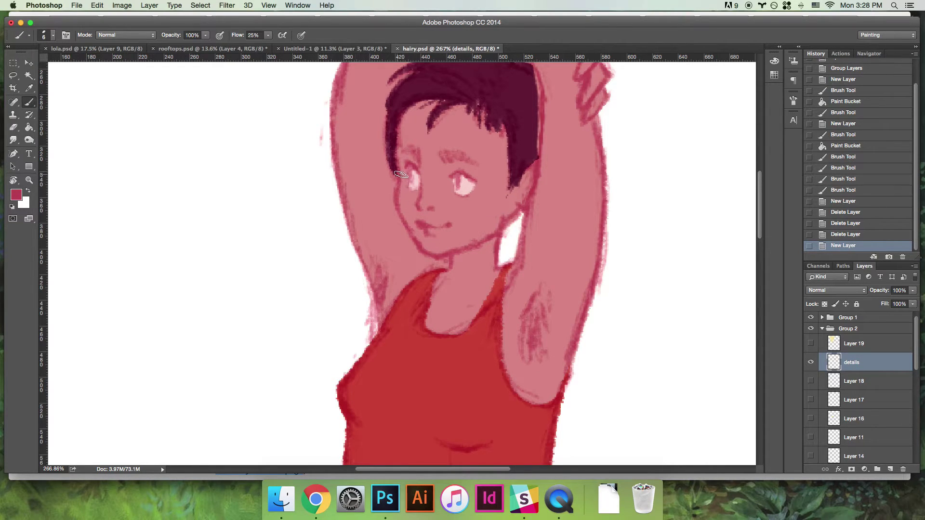
mouse_move(399, 172)
mouse_down()
mouse_move(417, 251)
mouse_move(406, 221)
mouse_move(429, 256)
mouse_move(496, 236)
mouse_up()
mouse_move(400, 219)
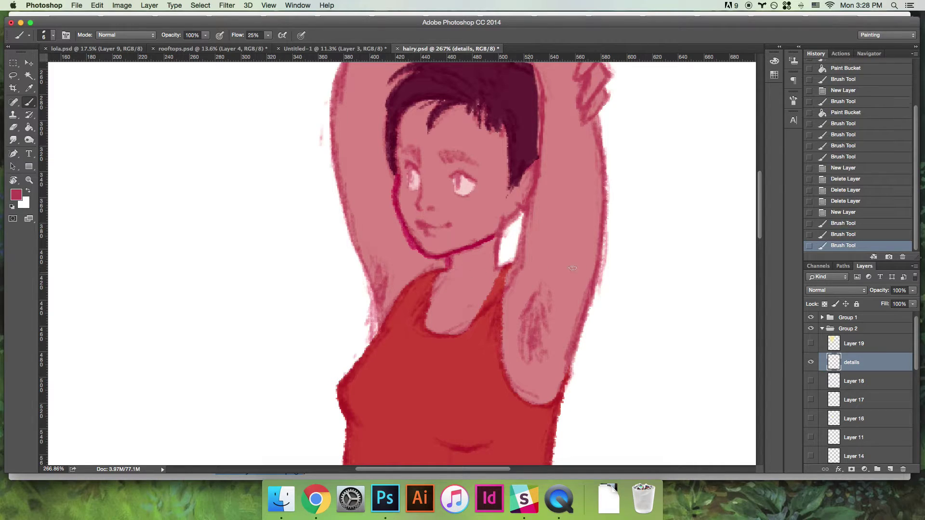
drag(539, 157, 522, 218)
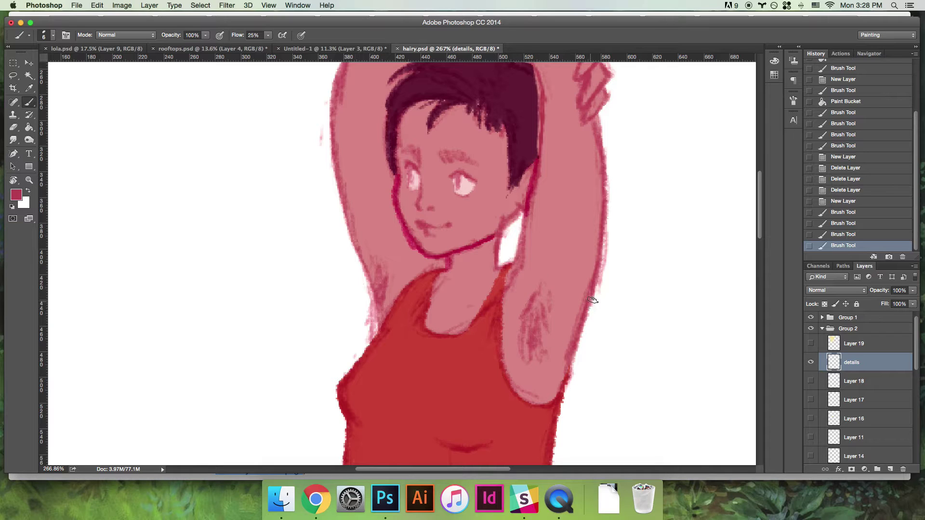
drag(507, 175, 481, 291)
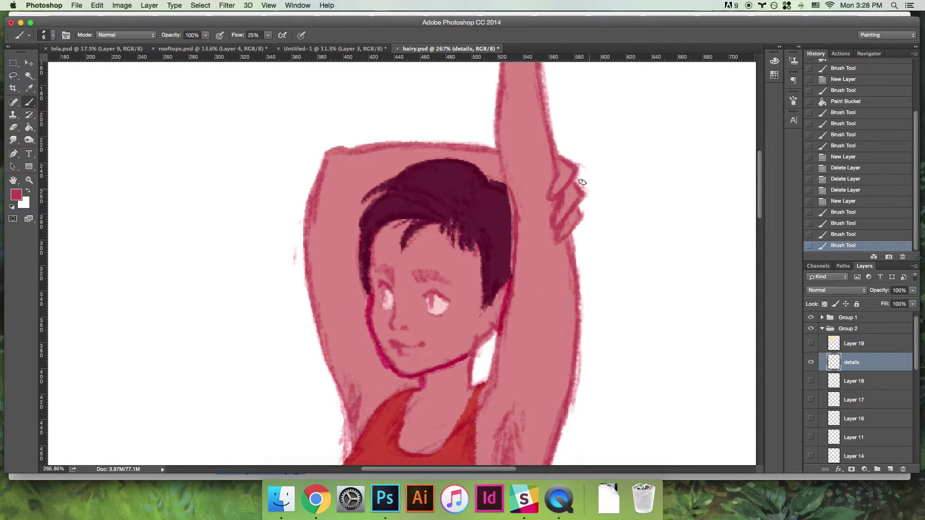
mouse_move(559, 172)
mouse_down()
mouse_move(549, 196)
mouse_move(579, 178)
mouse_move(558, 216)
mouse_move(555, 228)
mouse_move(573, 212)
mouse_move(555, 237)
mouse_move(578, 234)
mouse_up()
key(z)
drag(560, 272, 511, 322)
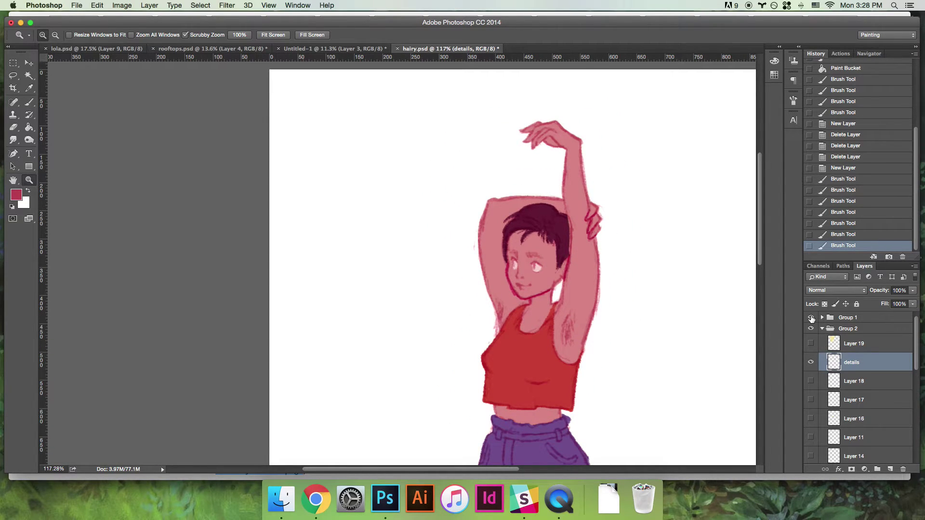
click(810, 318)
- Erase stray marks near the chin and neck, then zoom in on the red tank top
key(e)
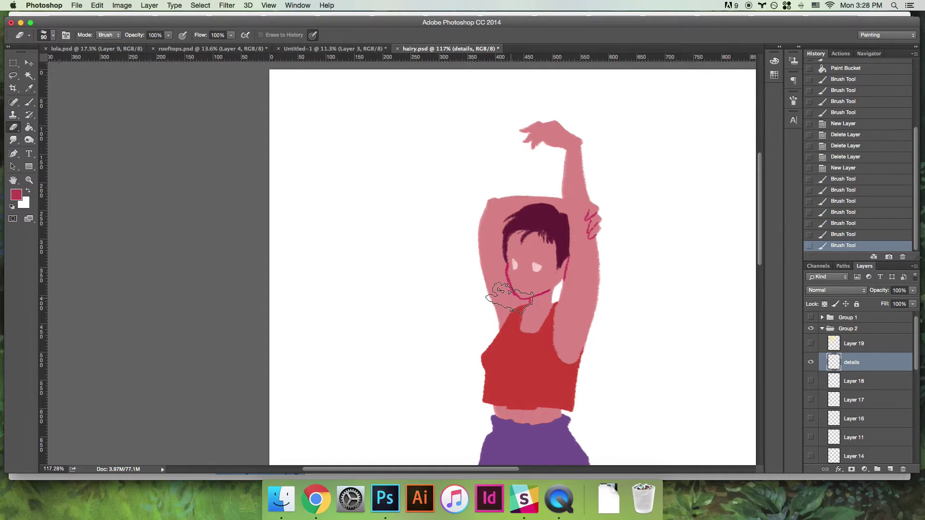
drag(505, 289, 549, 291)
key(z)
mouse_move(616, 337)
mouse_down()
mouse_move(537, 312)
mouse_move(558, 313)
mouse_move(533, 315)
mouse_up()
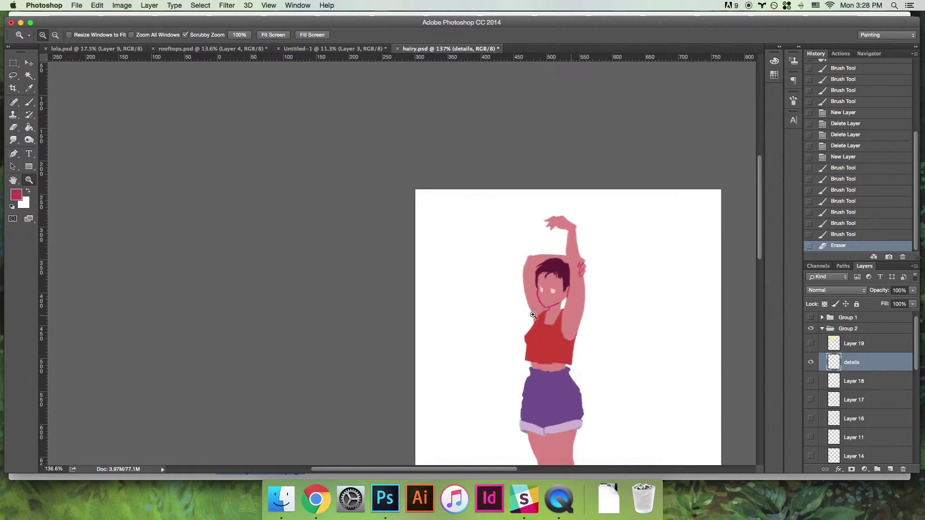
key(super+0)
drag(367, 210, 423, 252)
- Sample the tank top's red and set a darker shade of it as the foreground colour
key(b)
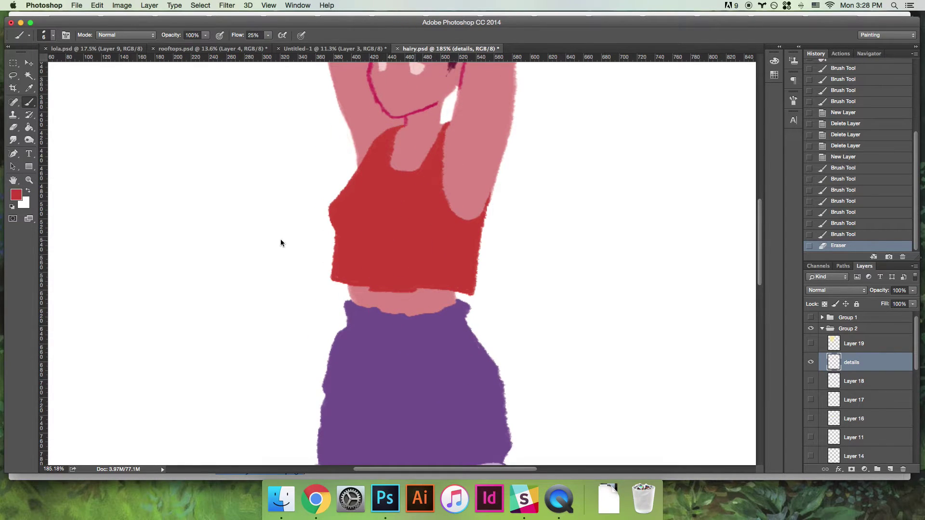
click(16, 194)
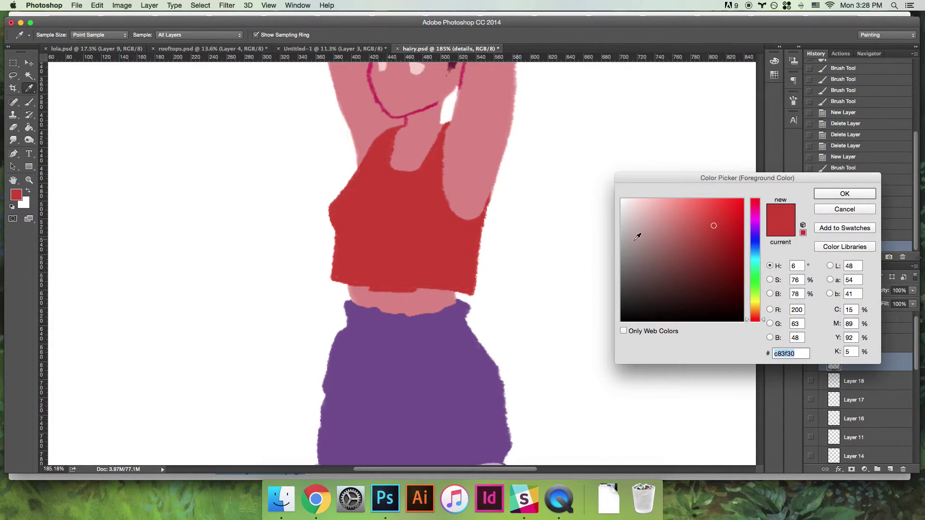
click(708, 257)
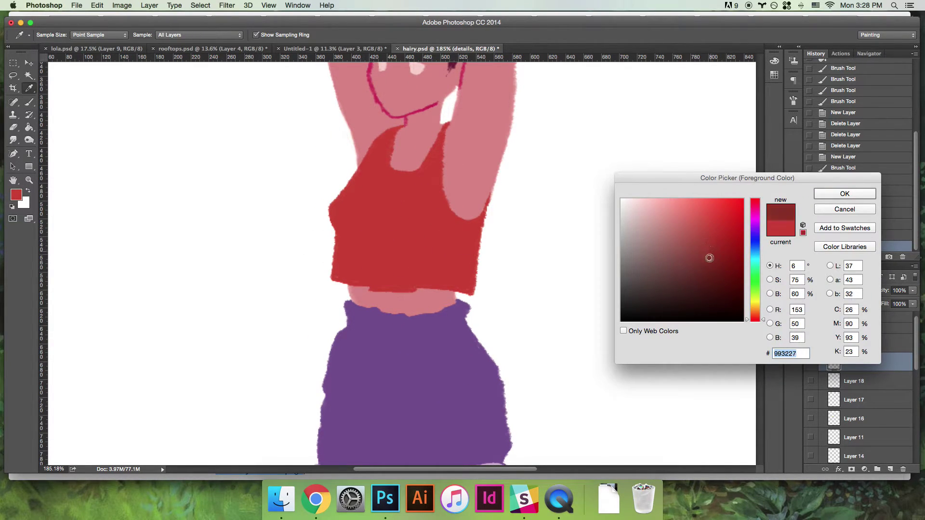
click(831, 195)
alt+click(374, 247)
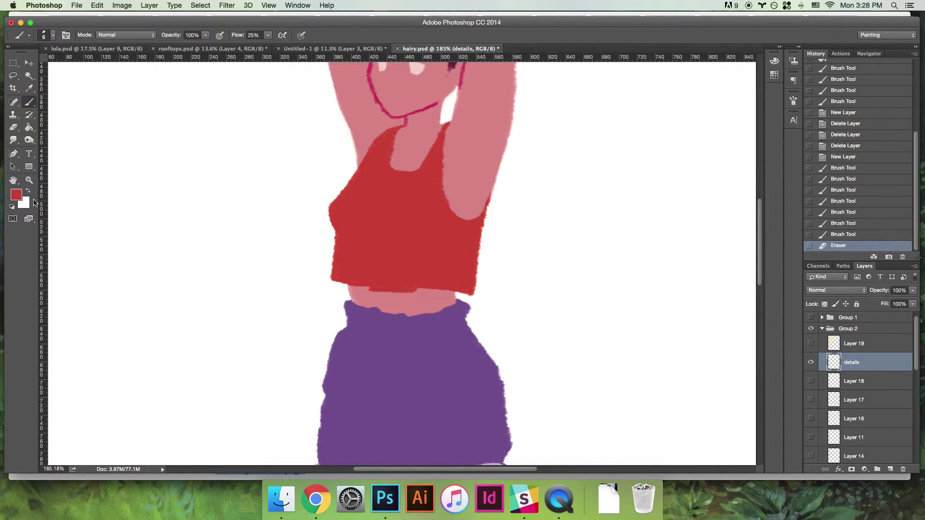
click(16, 195)
click(722, 237)
click(845, 193)
- Paint dark red folds across the top's waist, left edge and bottom hem, with Group 1 shown only while painting
click(811, 318)
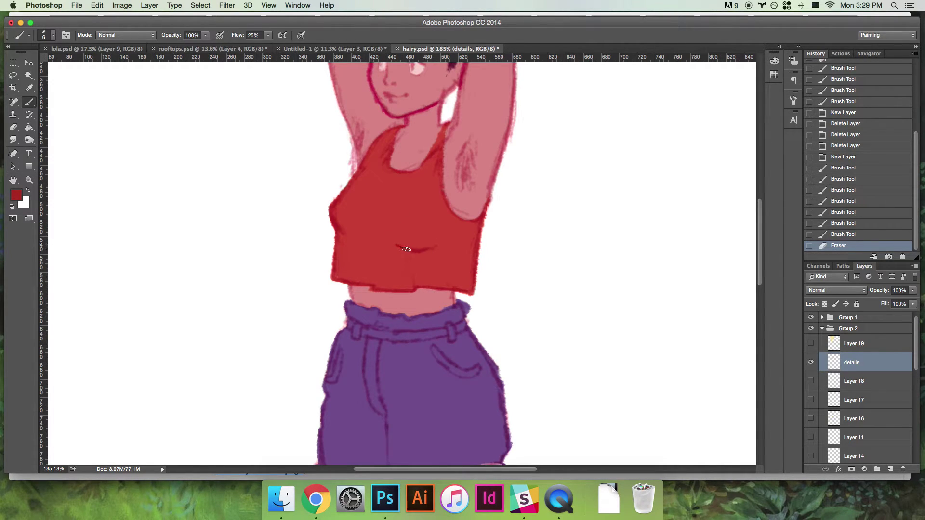
drag(406, 249, 436, 247)
drag(340, 232, 346, 238)
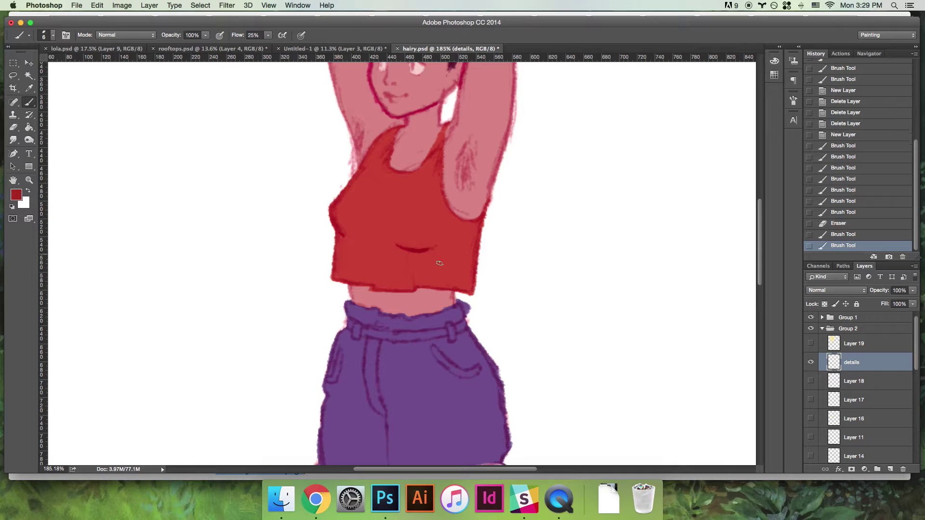
mouse_move(377, 287)
mouse_down()
mouse_move(413, 270)
mouse_move(414, 287)
mouse_move(436, 263)
mouse_move(473, 292)
mouse_up()
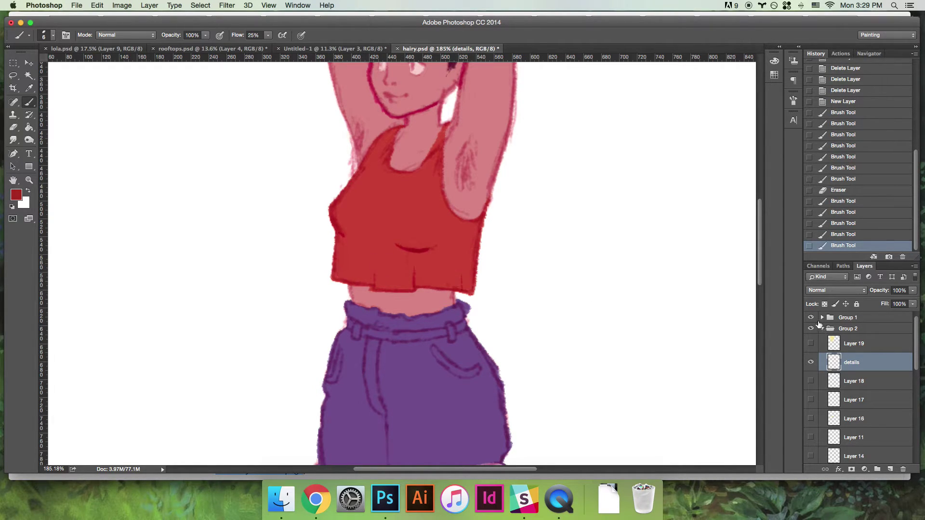
click(811, 318)
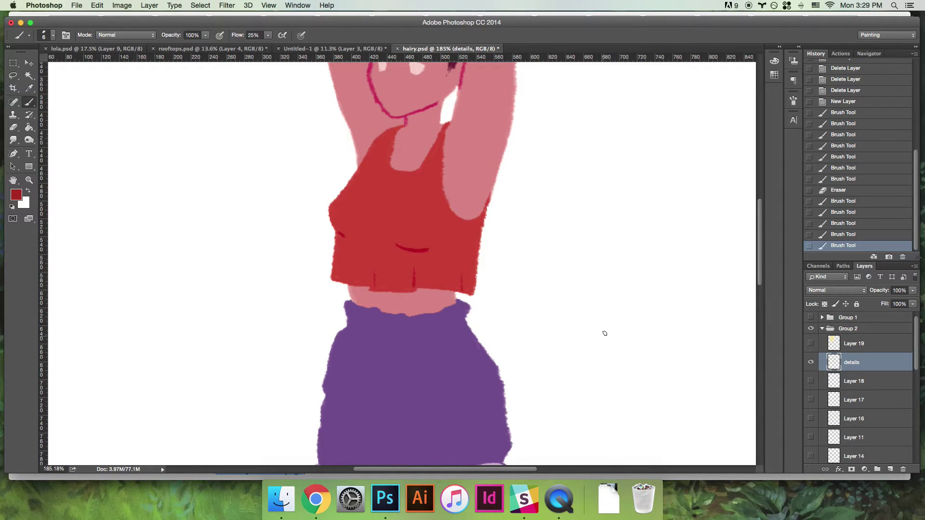
- Sample the shorts' purple and add darker purple marks on the shorts' waistband
alt+click(358, 333)
click(15, 194)
click(845, 194)
key(b)
drag(350, 328, 348, 339)
drag(353, 330, 364, 337)
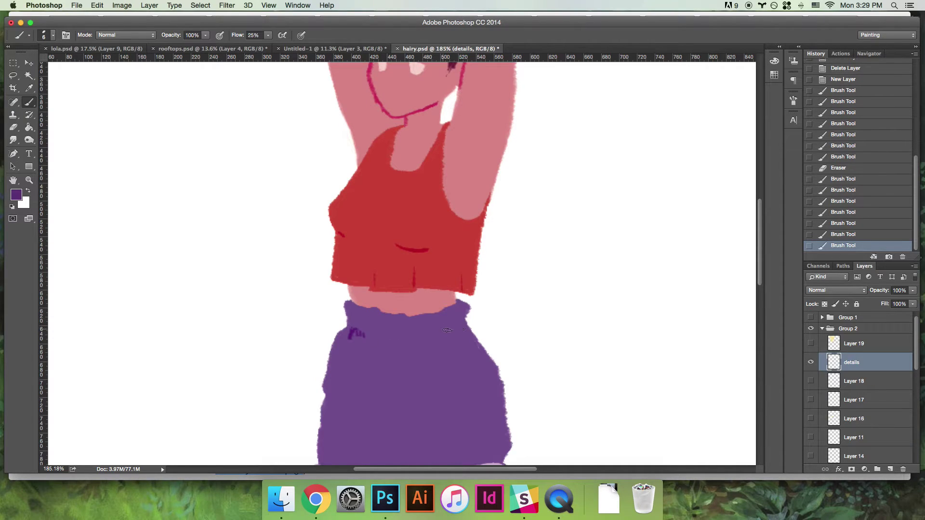
mouse_move(446, 330)
mouse_down()
mouse_move(456, 334)
mouse_move(423, 394)
mouse_move(410, 375)
mouse_up()
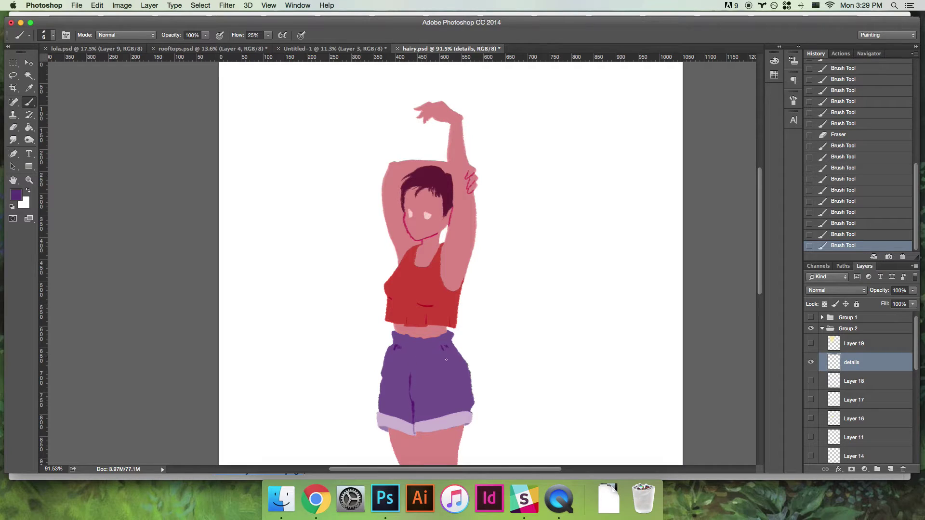
- Zoom in around the shorts, delete the details layer, and re-show the face, Layer 8 and Layer 10
key(z)
drag(466, 354, 442, 367)
drag(401, 296, 418, 305)
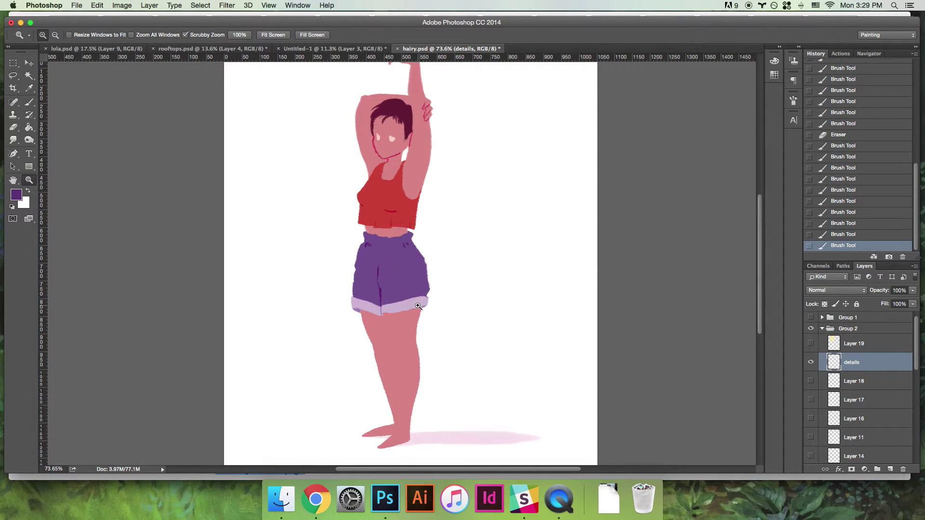
key(BackSpace)
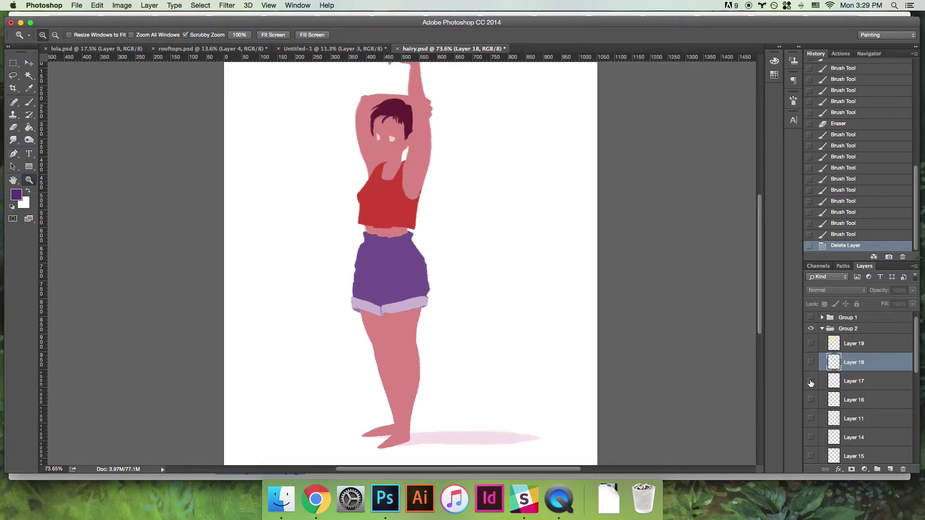
drag(918, 366, 917, 417)
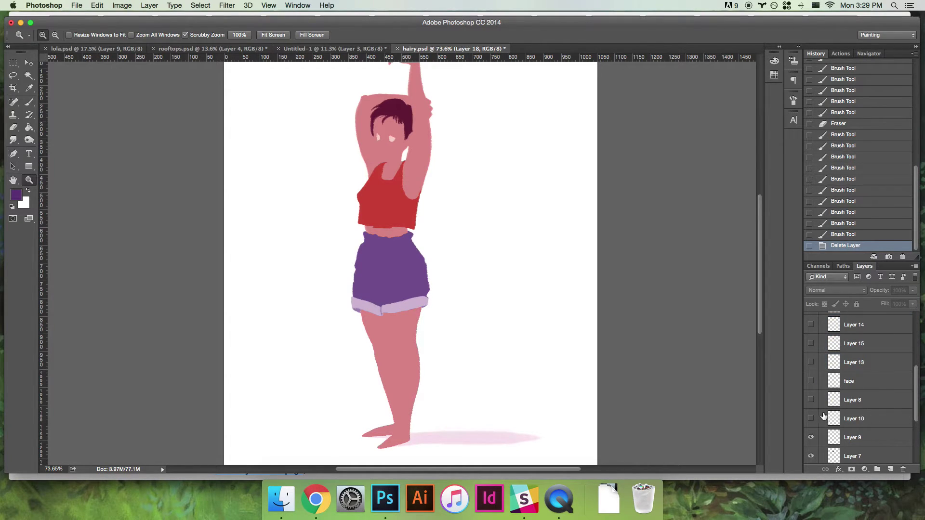
drag(812, 417, 811, 382)
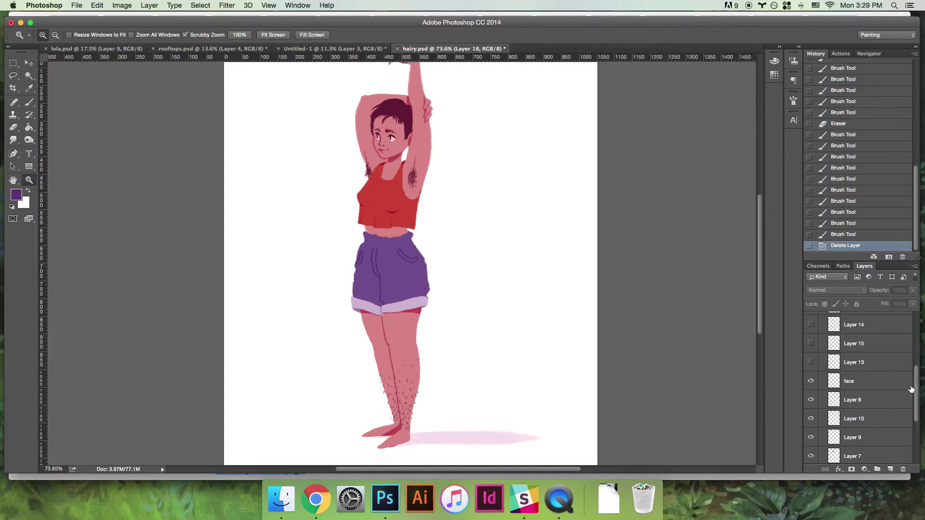
drag(915, 391, 915, 377)
- Turn Layers 13 and 15 back on, briefly preview Layer 16's overlay, and select Layer 11
click(811, 399)
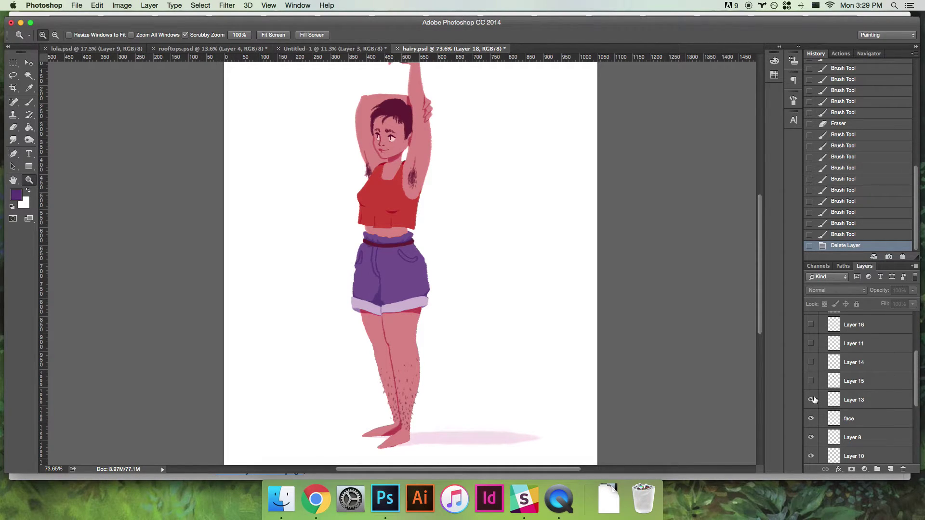
click(811, 381)
drag(916, 366, 916, 357)
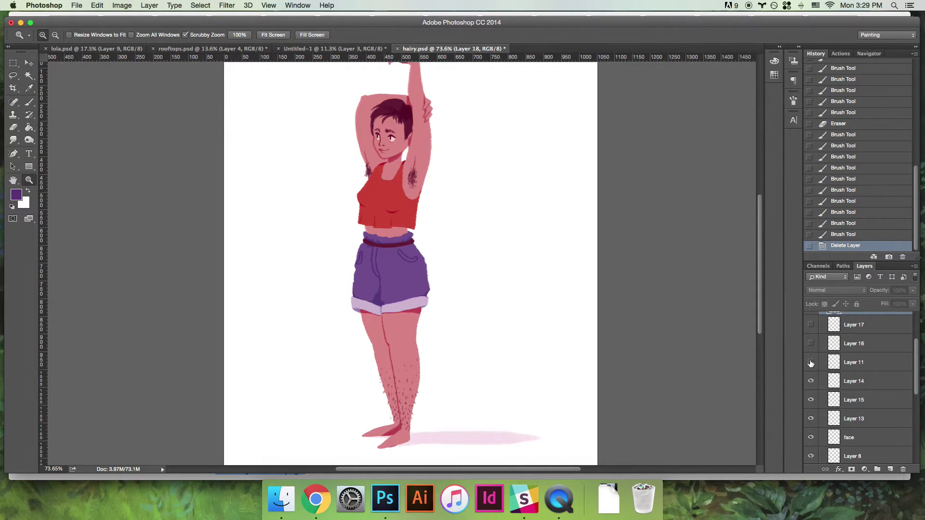
click(811, 344)
click(811, 344)
drag(461, 304, 436, 269)
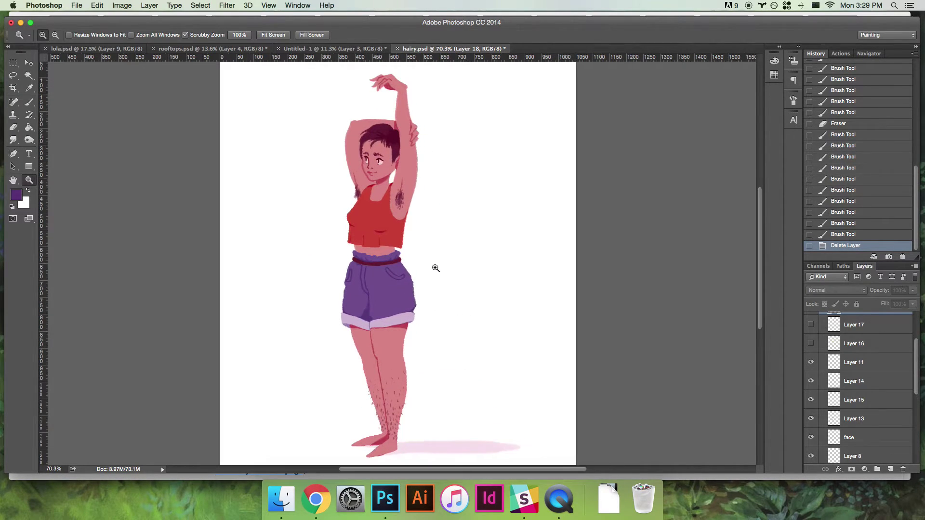
click(848, 346)
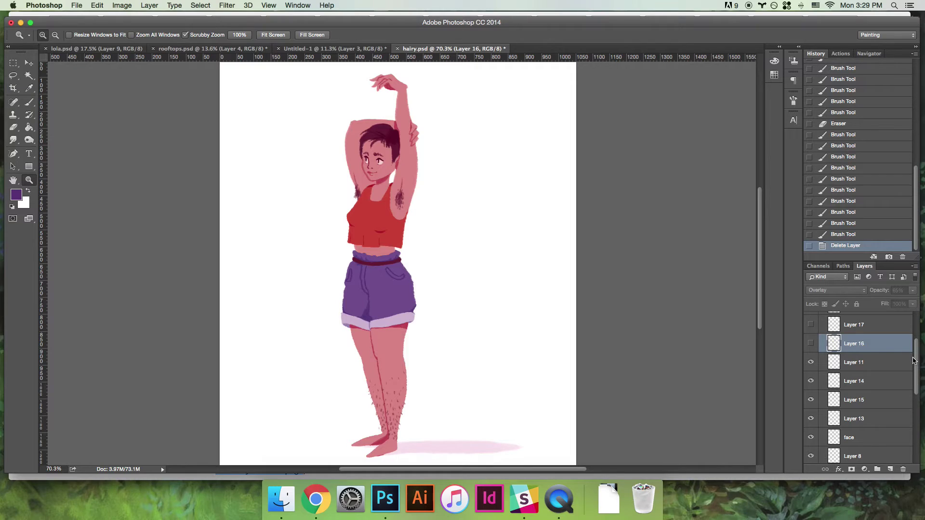
click(866, 367)
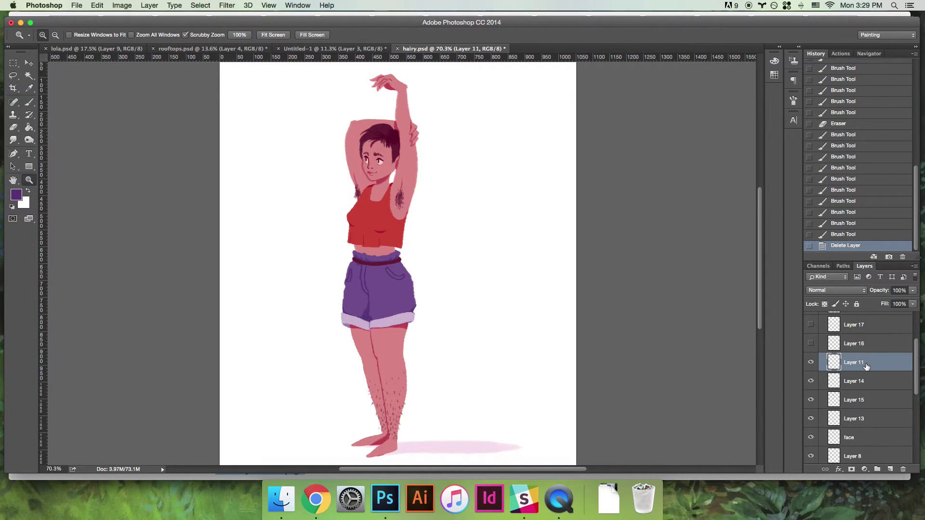
- Create a new empty layer, Layer 21, above Layer 11
key(super+shift+n)
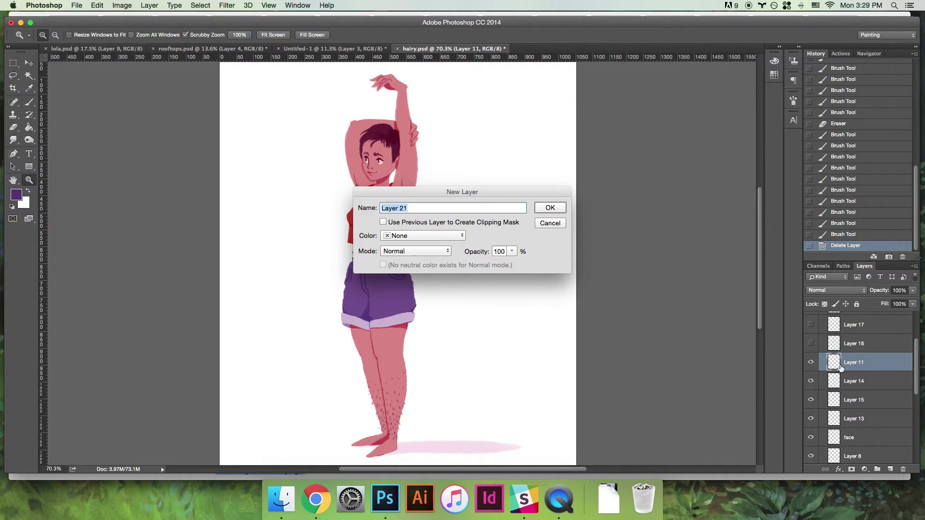
key(Return)
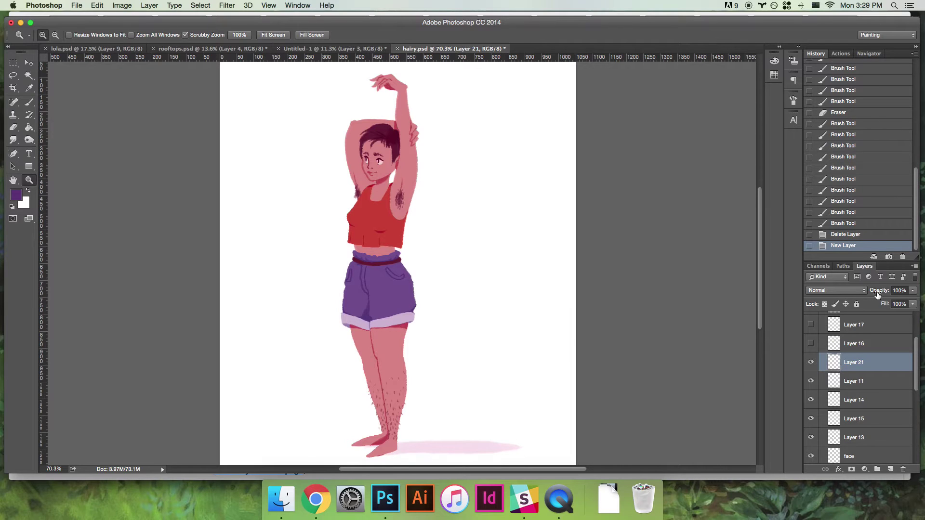
click(861, 290)
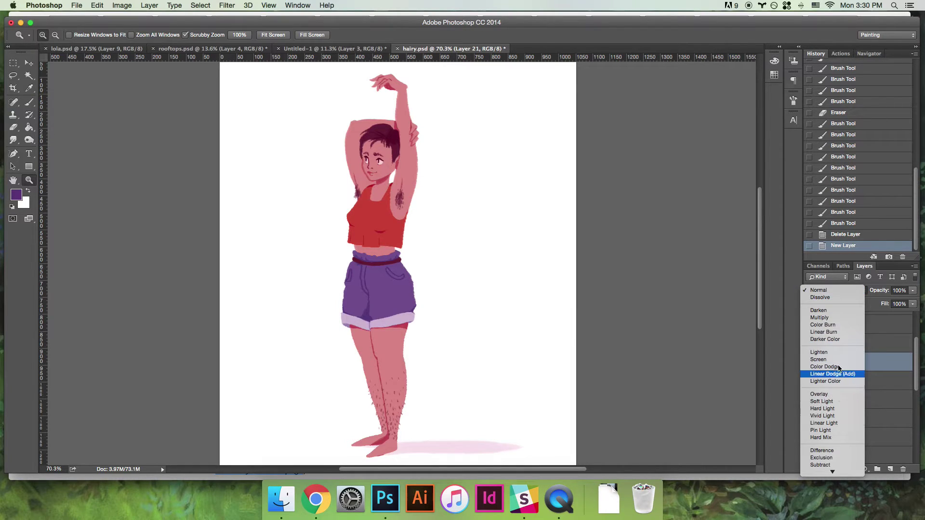
click(833, 291)
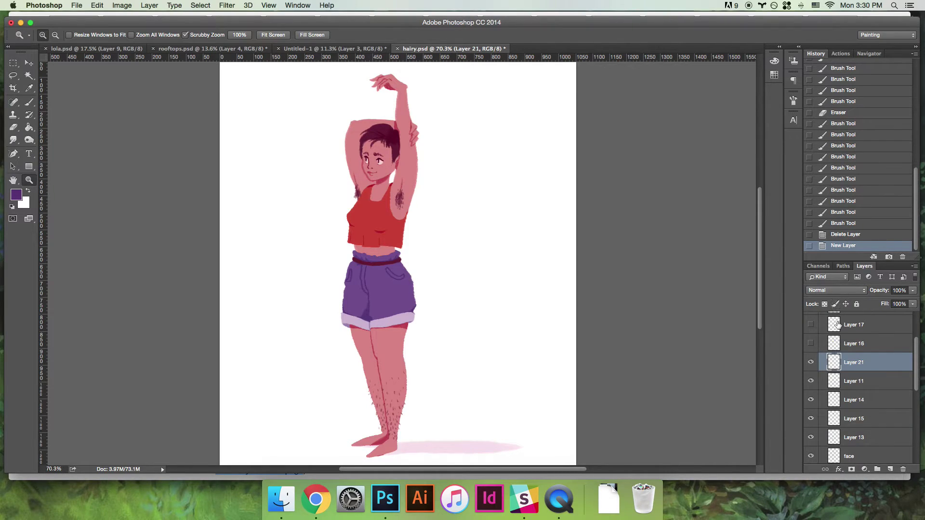
- Rename the new layer to 'light' and set its blending mode to Overlay
double_click(855, 364)
key(BackSpace)
text(light)
click(834, 364)
click(830, 291)
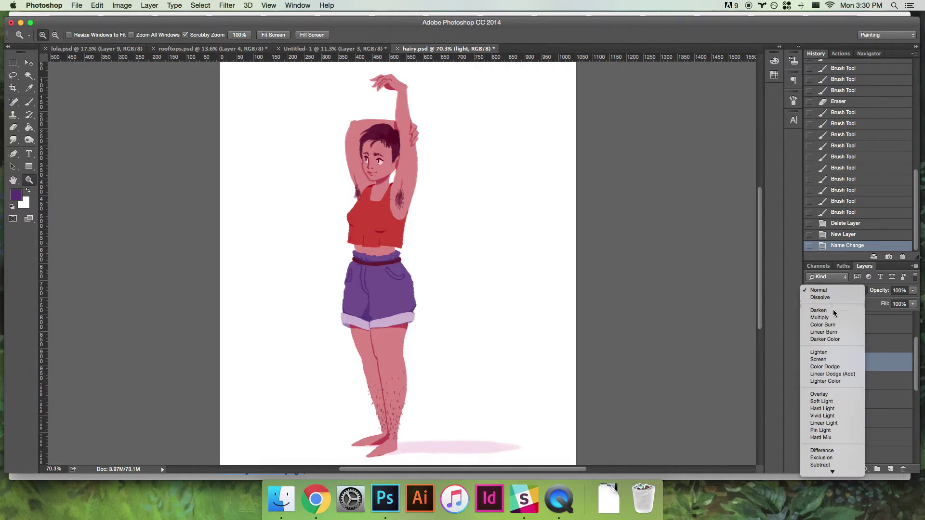
click(827, 398)
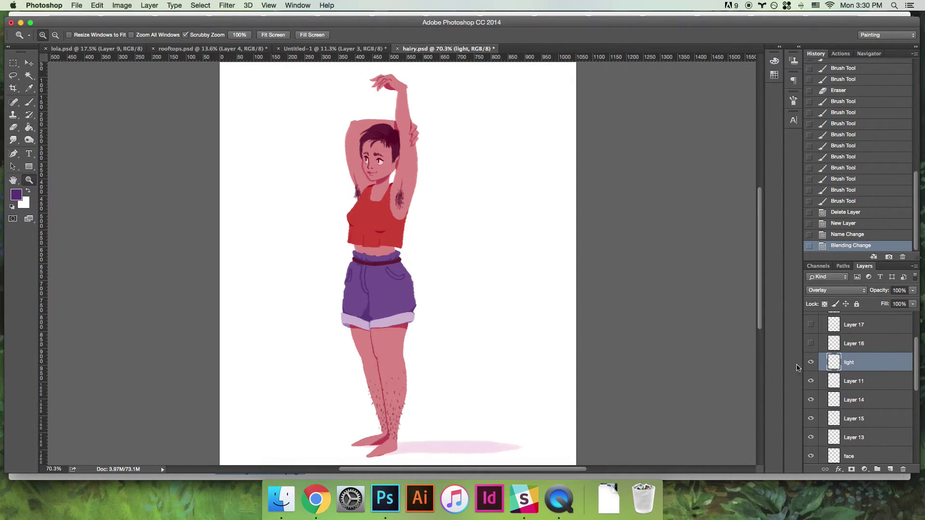
key(b)
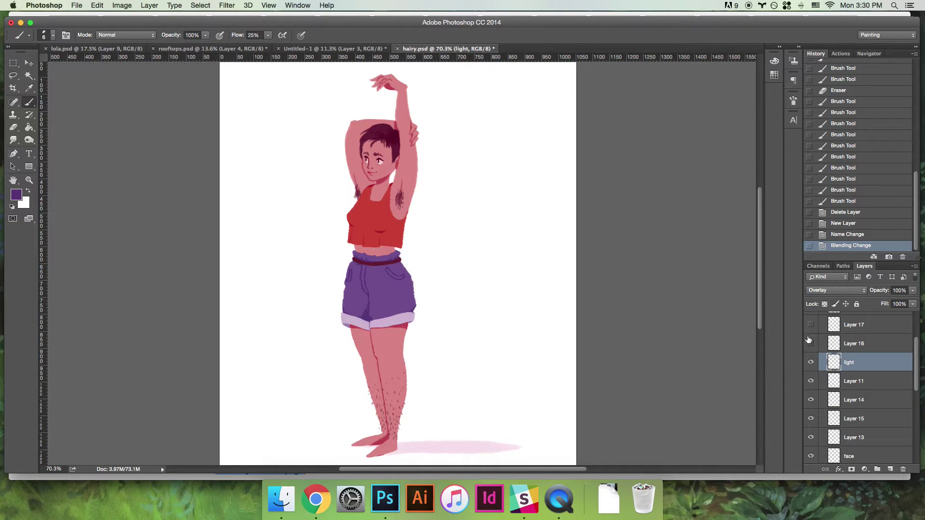
- Choose pale yellow (f5e171) as the foreground colour and set the light layer to Normal
click(15, 194)
drag(754, 297, 755, 304)
drag(700, 207, 687, 205)
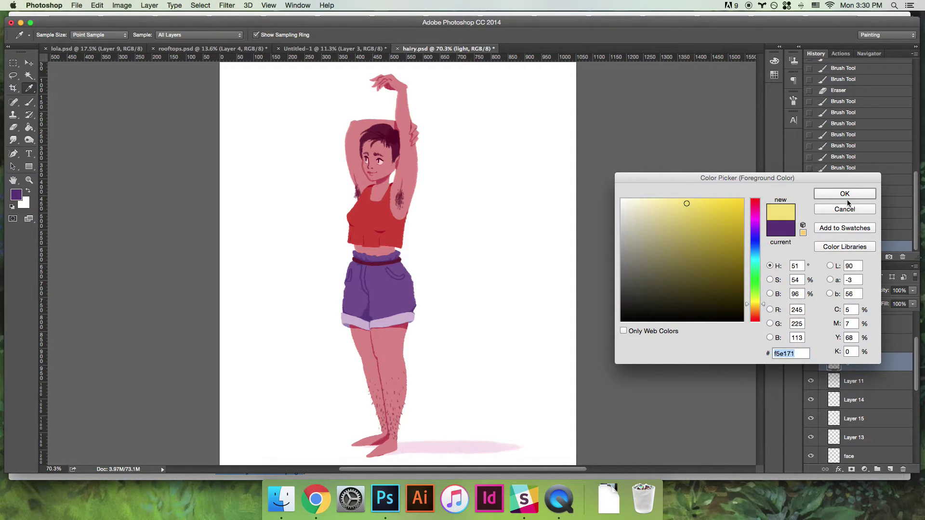
click(844, 193)
key(b)
click(840, 290)
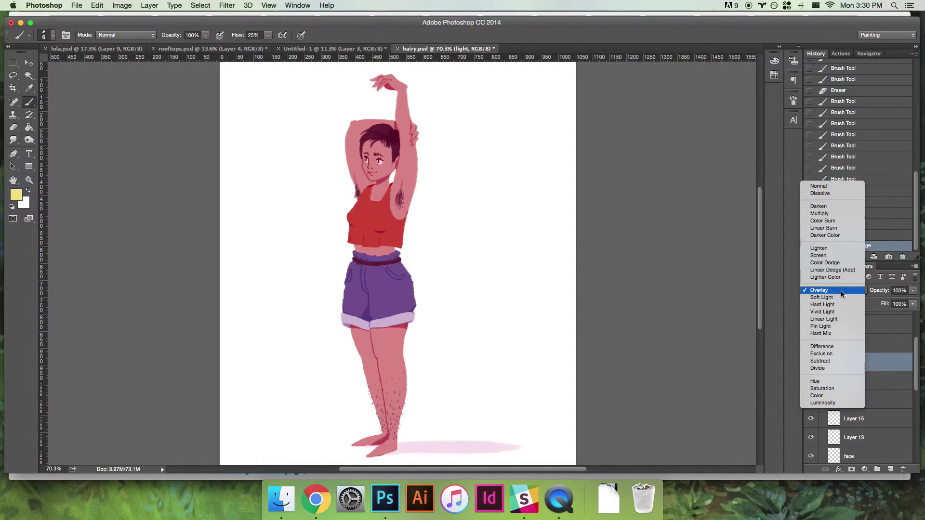
click(819, 186)
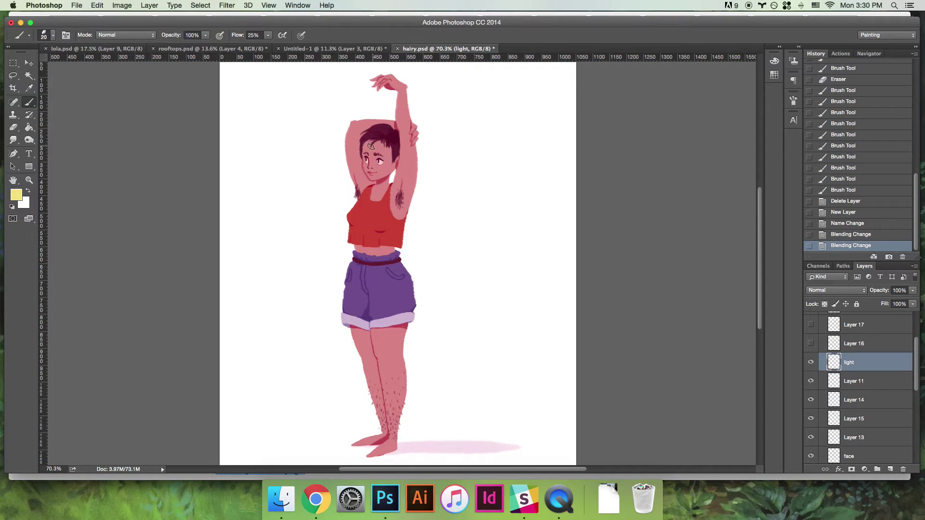
- Paint pale yellow over the left face, hair, raised hand and chest
mouse_move(370, 146)
mouse_down()
mouse_move(368, 174)
mouse_move(369, 140)
mouse_move(370, 177)
mouse_move(368, 143)
mouse_move(376, 139)
mouse_move(368, 134)
mouse_move(387, 128)
mouse_move(353, 124)
mouse_move(349, 164)
mouse_move(358, 121)
mouse_up()
mouse_move(391, 86)
mouse_down()
mouse_move(374, 82)
mouse_move(383, 81)
mouse_up()
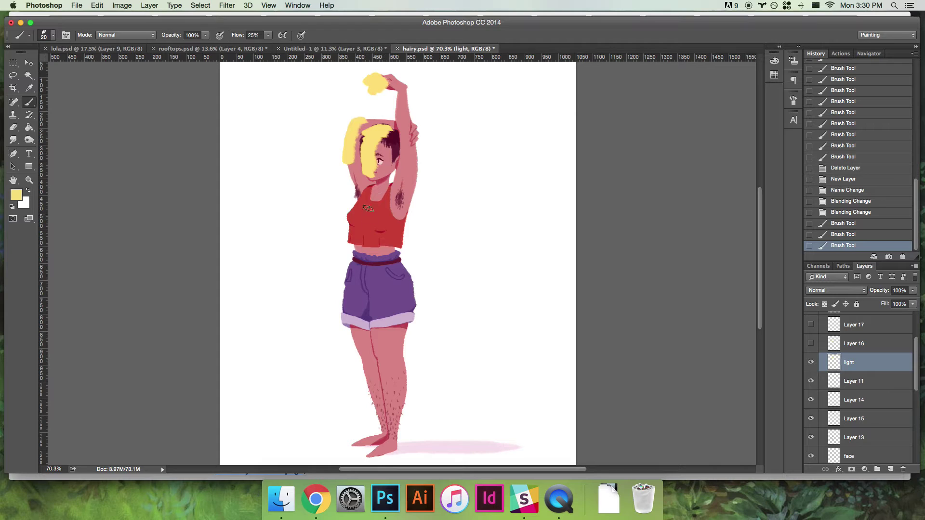
mouse_move(368, 208)
mouse_down()
mouse_move(349, 219)
mouse_move(373, 217)
mouse_move(352, 216)
mouse_move(362, 196)
mouse_up()
click(818, 295)
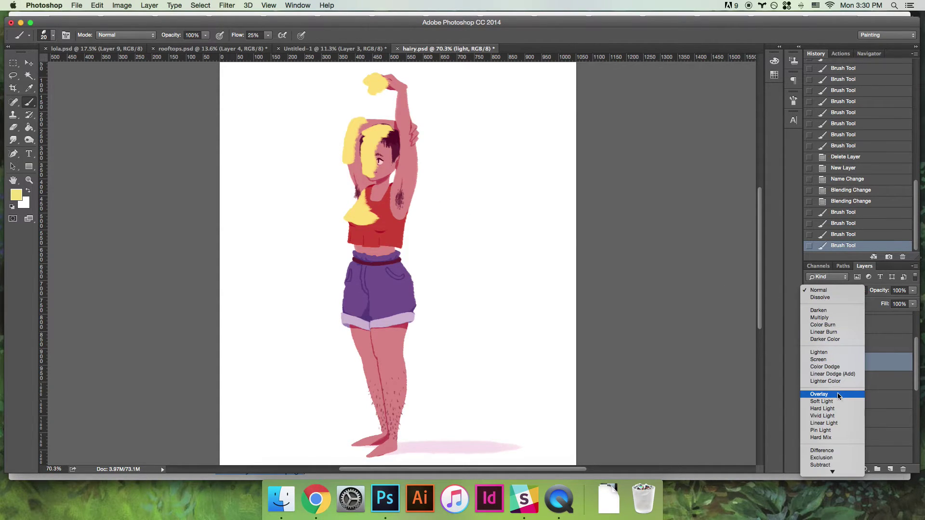
- Set the light layer to Overlay and apply Hue/Saturation with Lightness +38 and Saturation -20
click(837, 392)
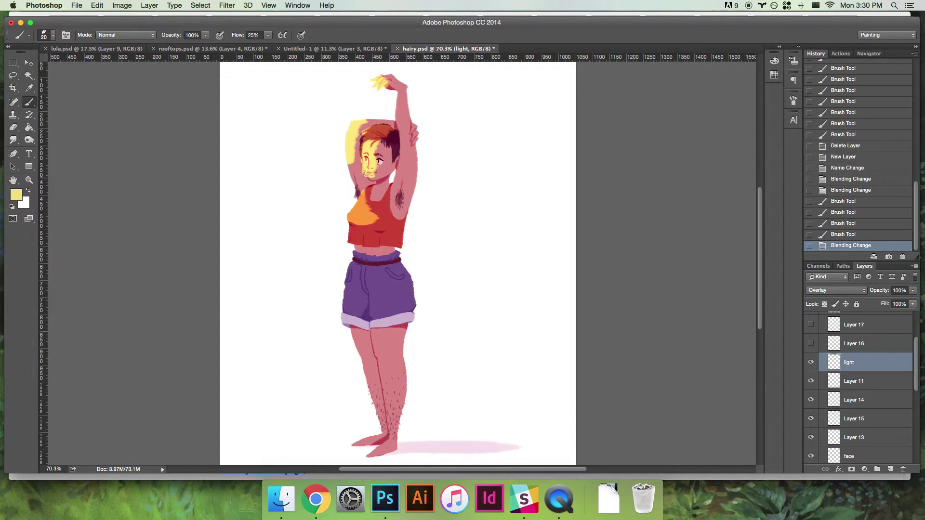
key(super+u)
drag(742, 243, 762, 242)
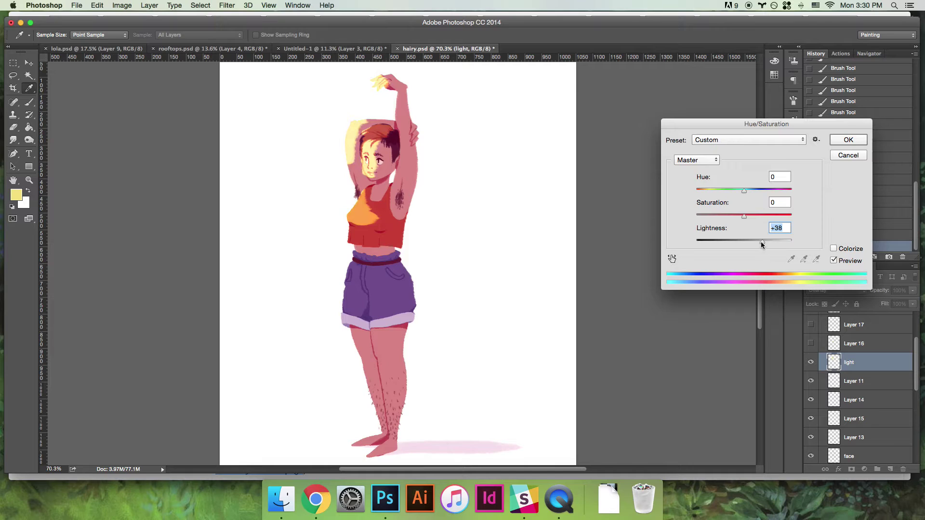
key(shift+Tab)
key(shift+Down)
key(shift+Down)
click(848, 139)
- Erase the yellow from the face and hair, then repaint light near the face, hair top and left hip
key(e)
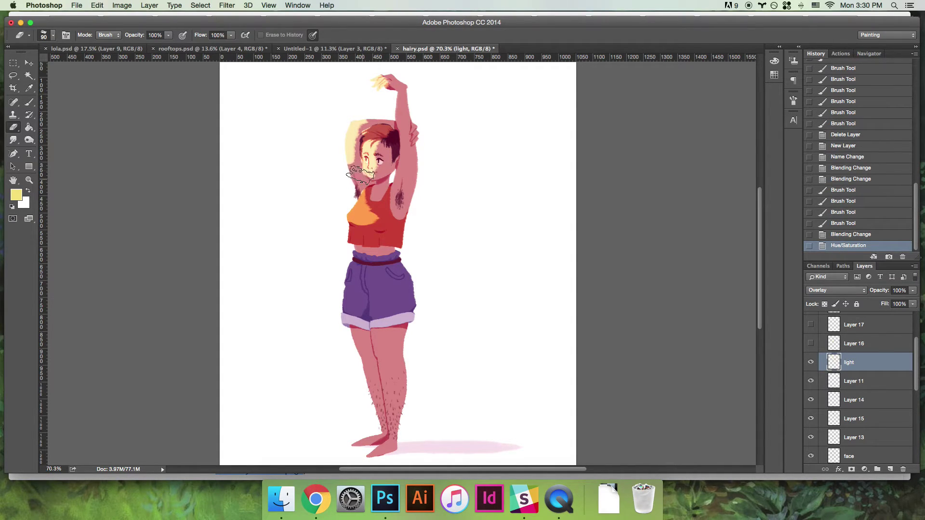
mouse_move(359, 164)
mouse_down()
mouse_move(360, 139)
mouse_move(385, 121)
mouse_up()
key(z)
drag(402, 198, 373, 212)
key(b)
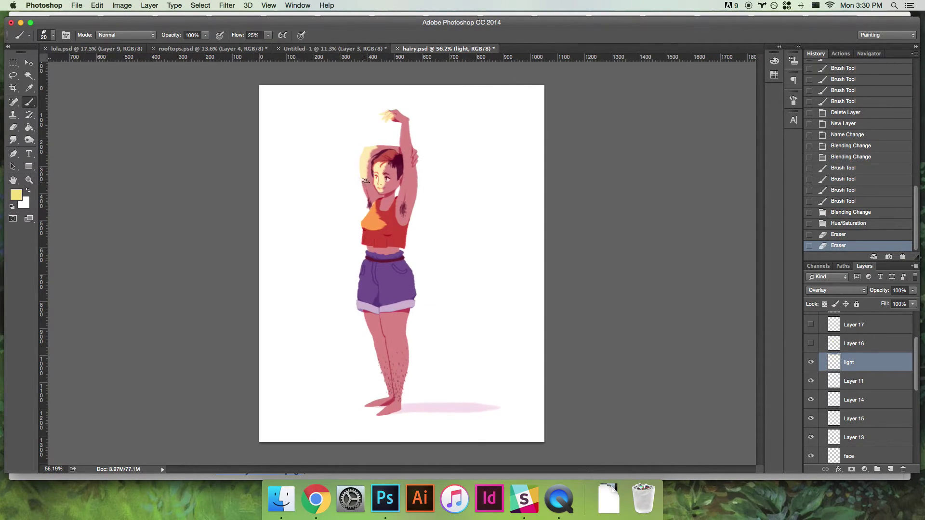
drag(365, 179, 367, 202)
drag(374, 146, 390, 145)
mouse_move(368, 265)
mouse_down()
mouse_move(361, 282)
mouse_move(381, 255)
mouse_up()
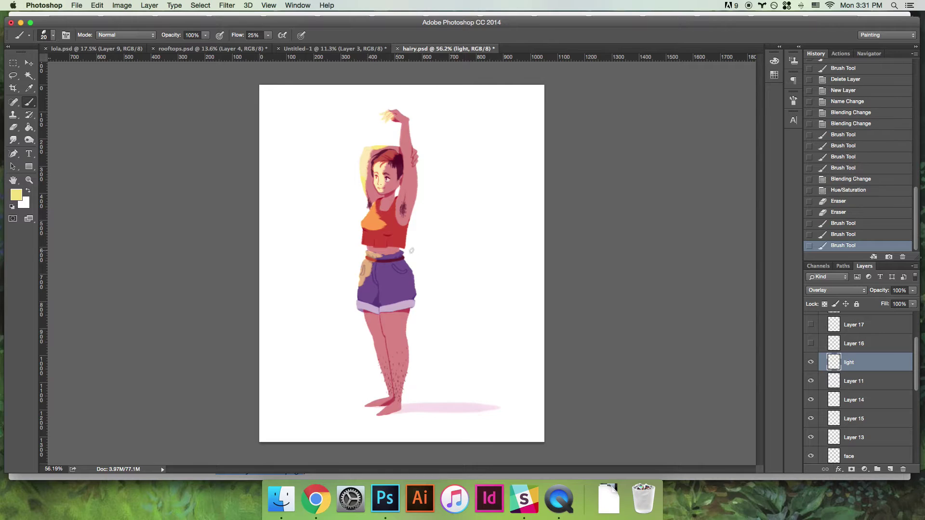
- Rework the yellow light on the hair and forehead, then delete the light layer
key(e)
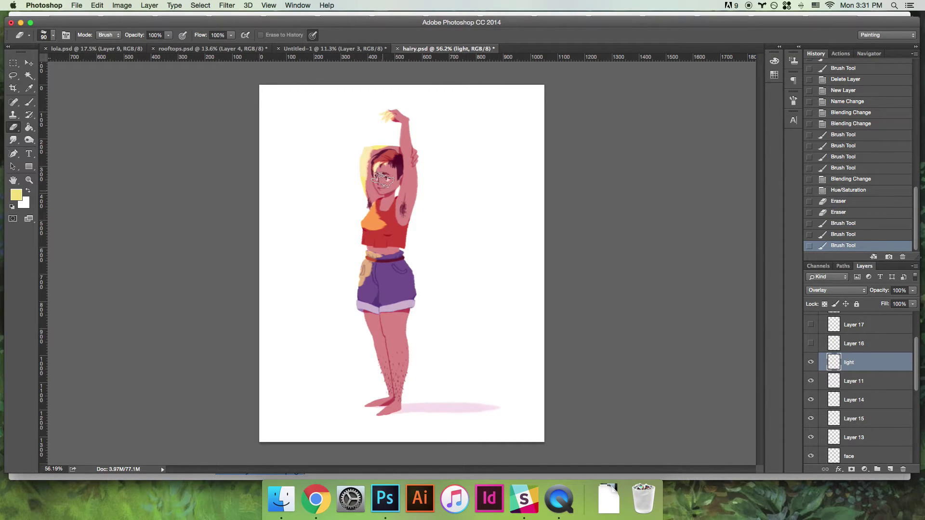
click(381, 176)
key(b)
mouse_move(375, 172)
mouse_down()
mouse_move(394, 146)
mouse_move(402, 169)
mouse_move(414, 173)
mouse_move(387, 176)
mouse_move(407, 209)
mouse_move(388, 212)
mouse_move(410, 221)
mouse_up()
key(z)
click(402, 169)
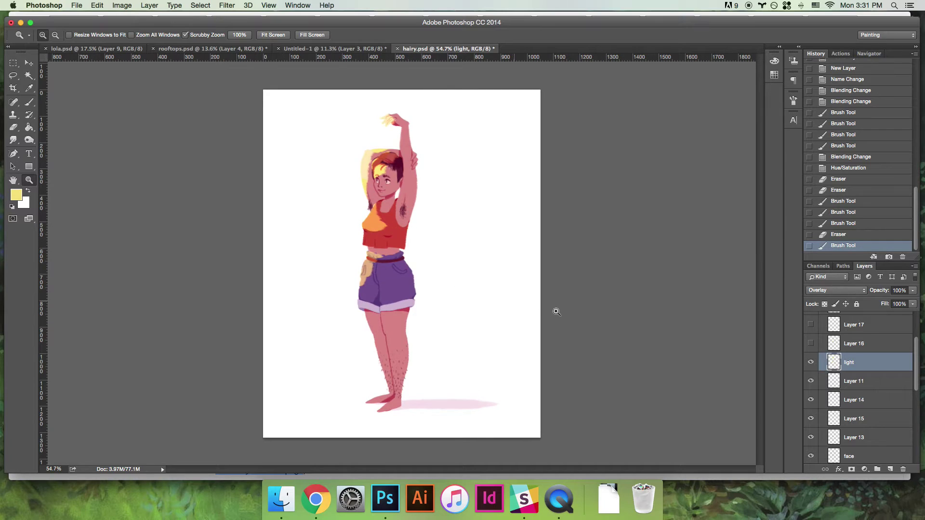
key(BackSpace)
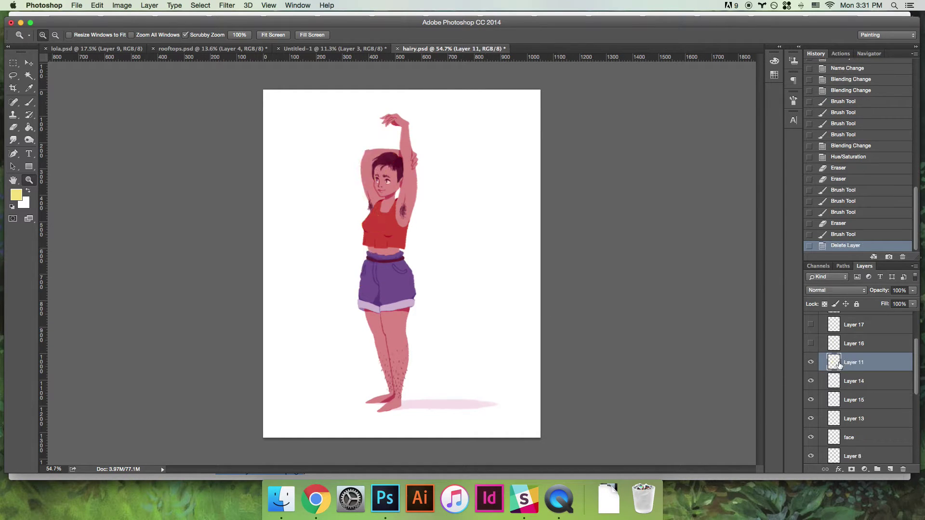
- Show Layer 16's yellow lighting and compare Normal against Overlay, keeping Overlay
click(811, 344)
click(834, 344)
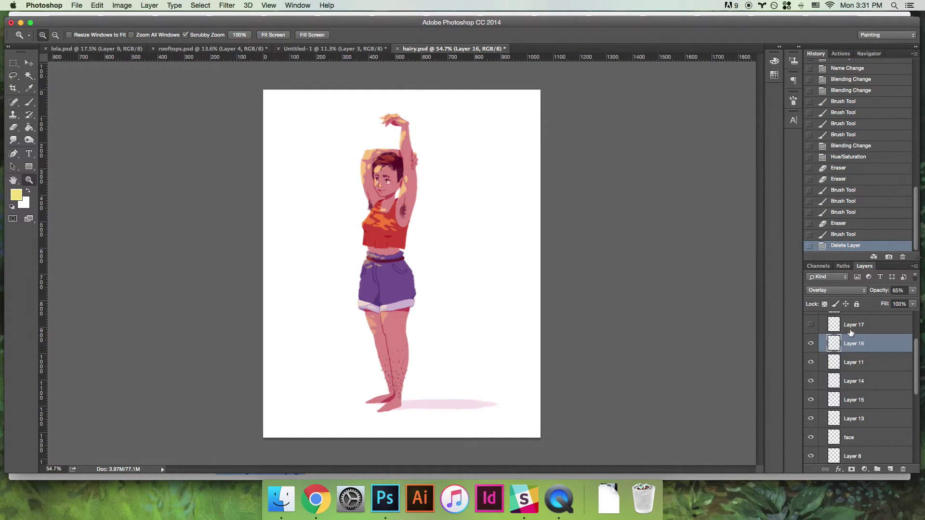
click(825, 291)
click(819, 185)
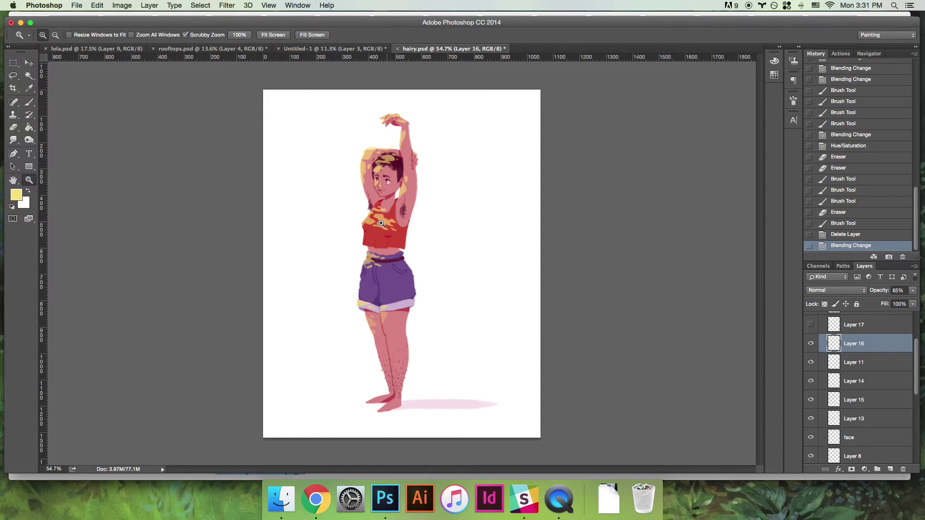
click(834, 290)
click(827, 395)
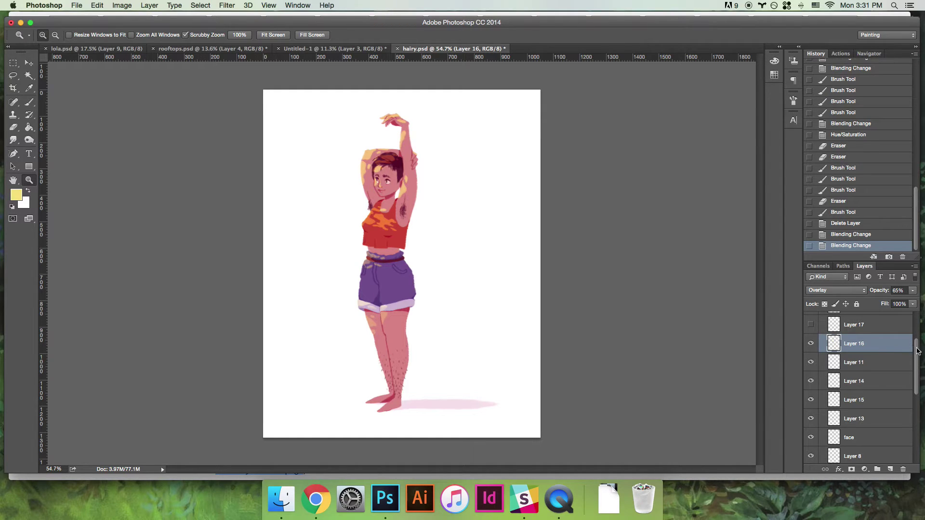
- Hide Layer 17 and start a new layer, proposed as Layer 21
scroll(916, 351, up, 2)
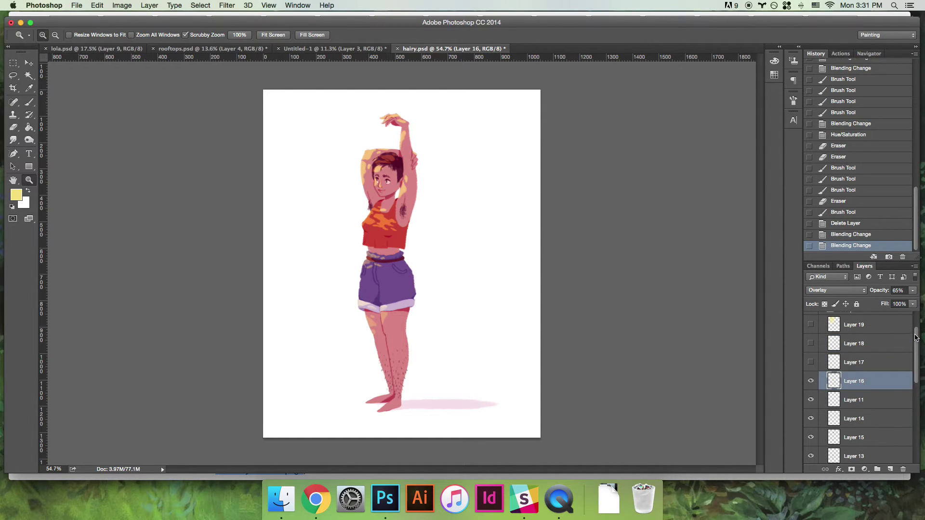
click(811, 362)
key(super+shift+n)
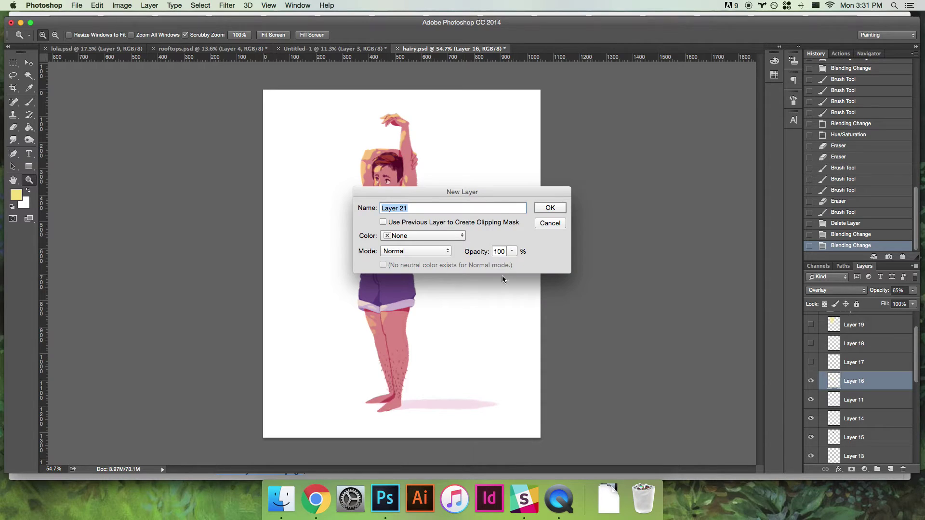
- Create Layer 21 and set its blending mode to Multiply
click(546, 207)
click(829, 290)
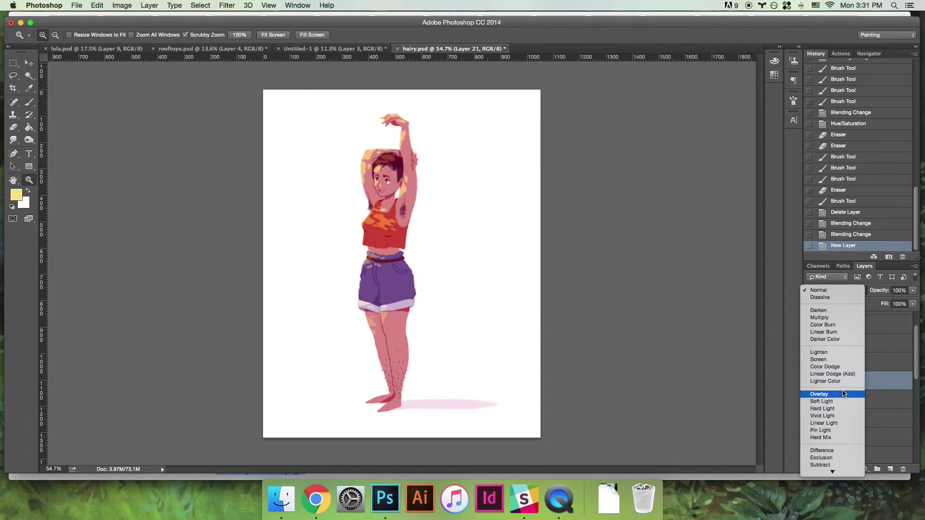
click(824, 317)
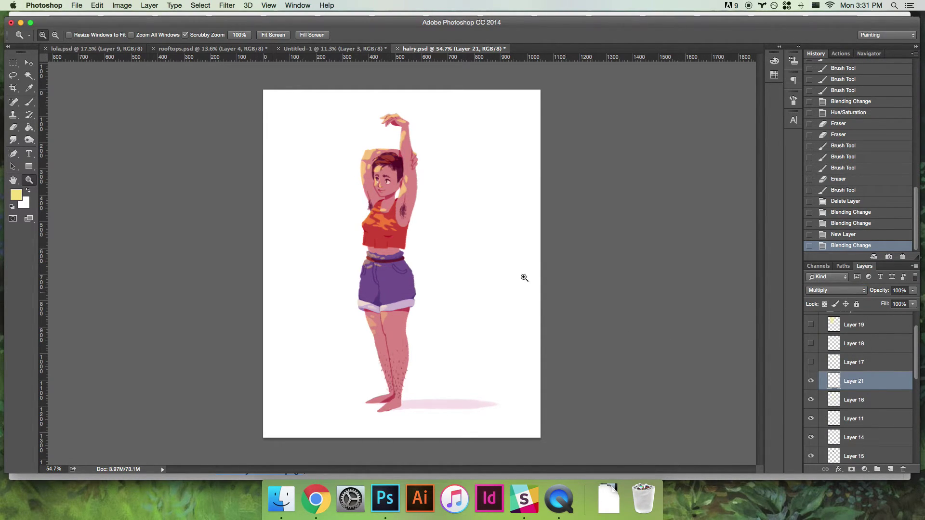
key(b)
- Set the paint colour to light lavender (d7b4ec), starting from the shorts' purple
alt+click(382, 274)
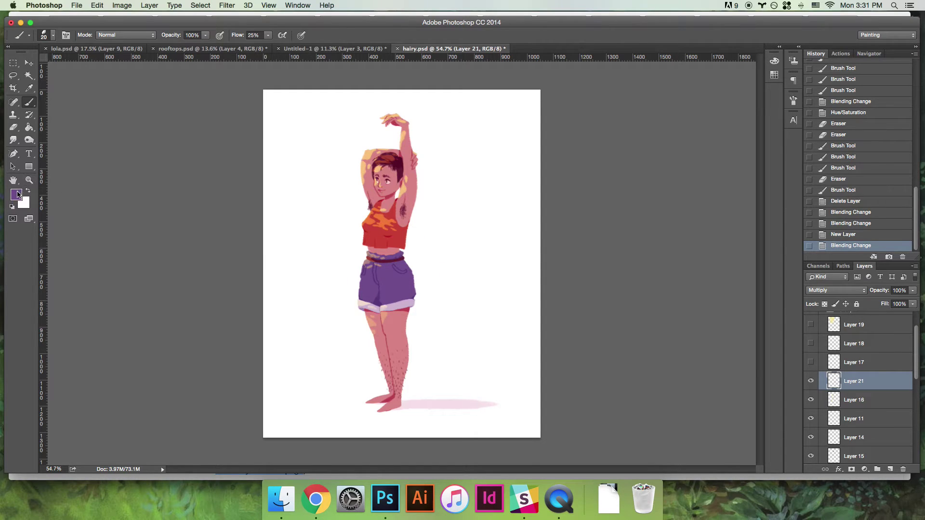
click(18, 194)
click(650, 208)
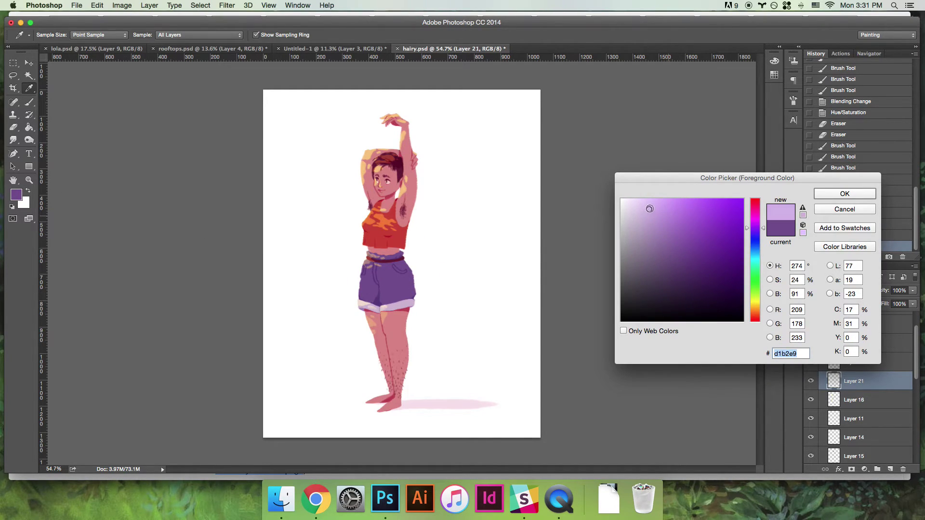
click(650, 207)
click(756, 256)
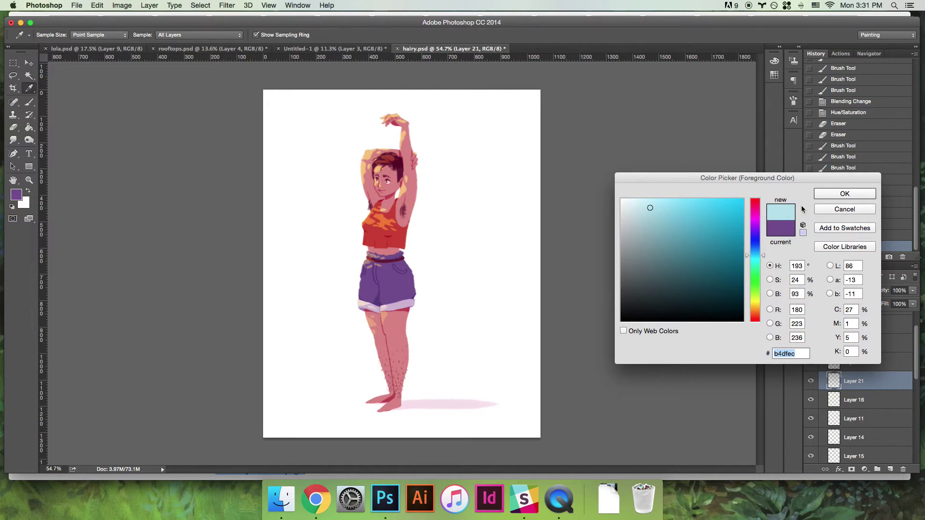
click(760, 226)
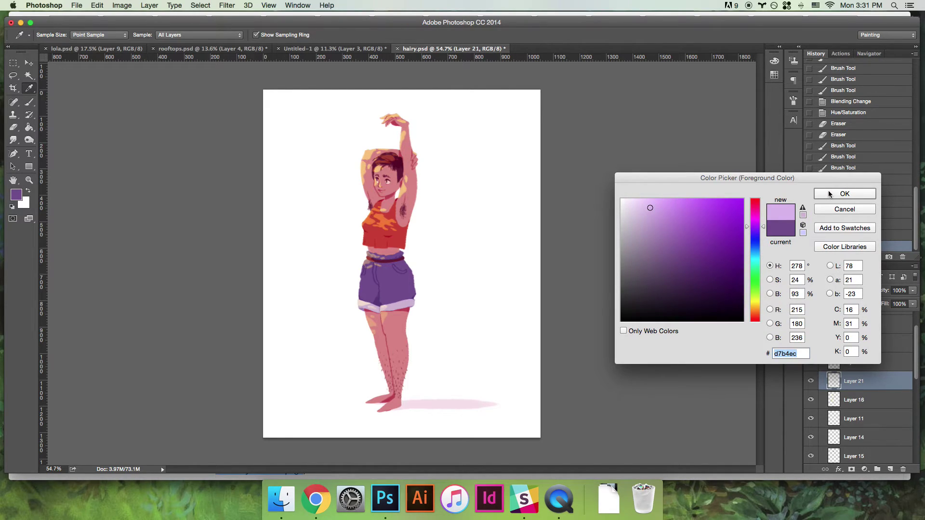
click(843, 193)
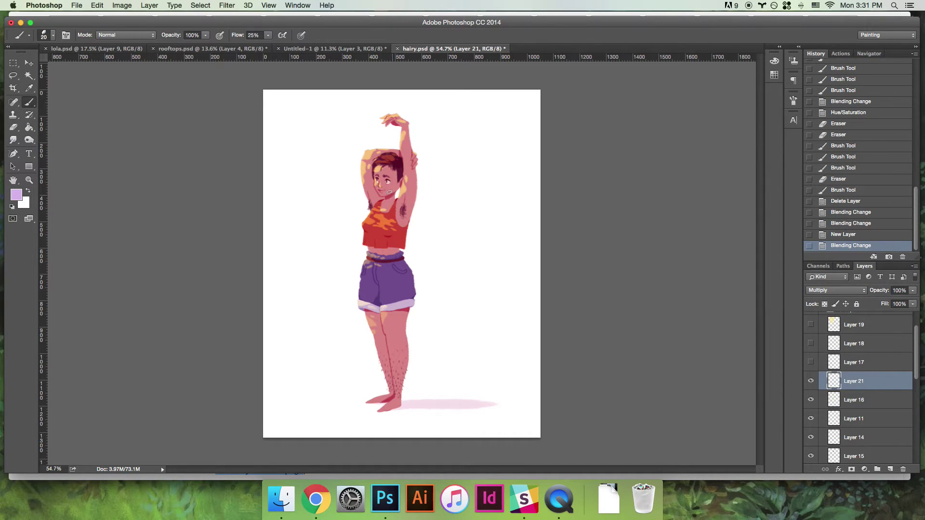
- Brush lavender shadows along the armpit and arm, near the chest, under the chin and by the eye
drag(404, 226, 415, 187)
key(super+z)
drag(407, 220, 417, 186)
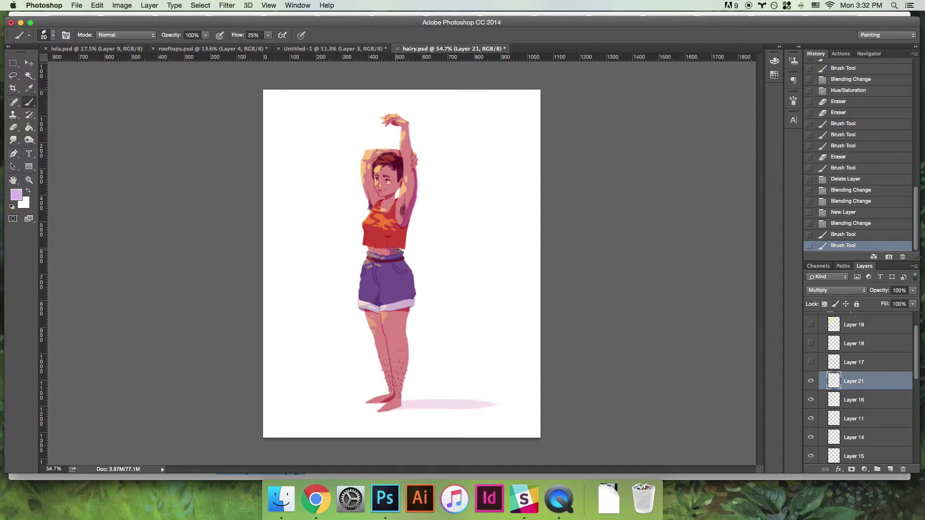
click(391, 249)
drag(388, 197, 394, 198)
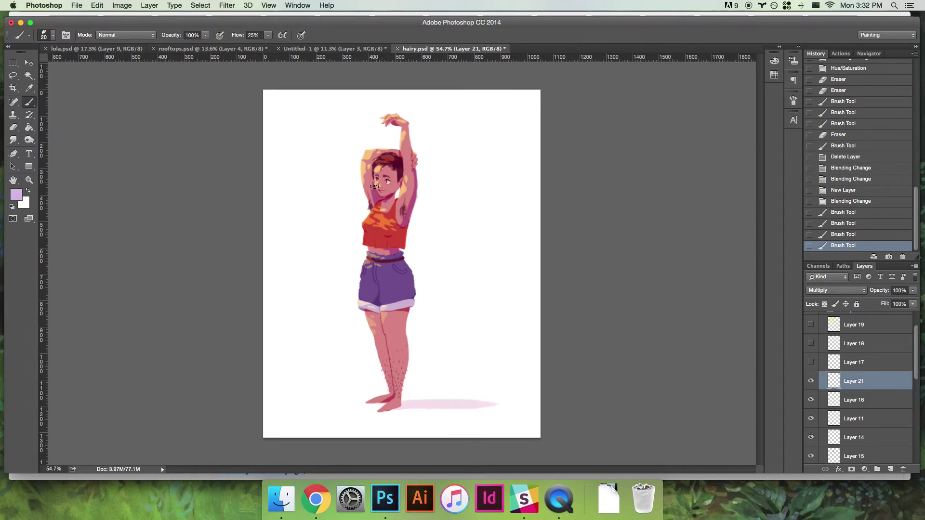
click(388, 182)
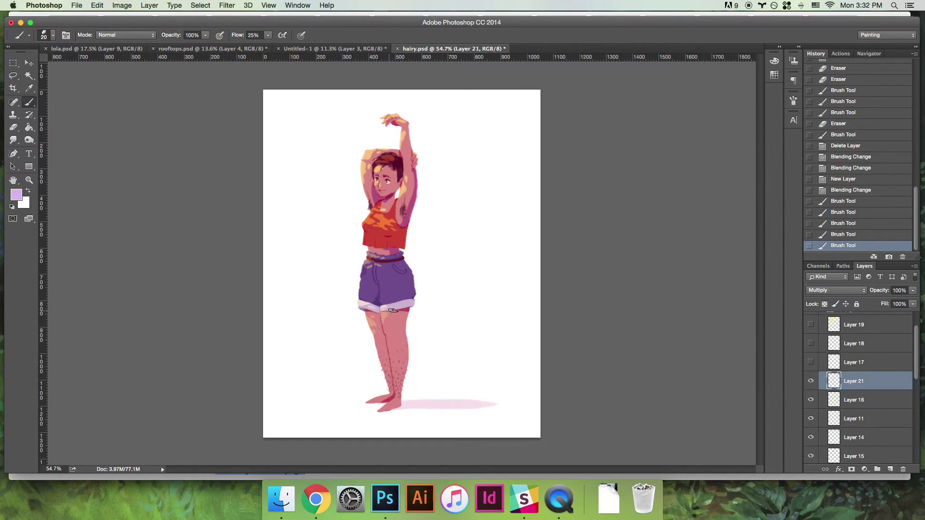
- Shade the shorts' cuff with a lighter lavender stroke and zoom in on the figure
mouse_move(393, 311)
mouse_down()
mouse_move(406, 328)
mouse_move(393, 310)
mouse_move(411, 293)
mouse_move(402, 261)
mouse_up()
key(super+z)
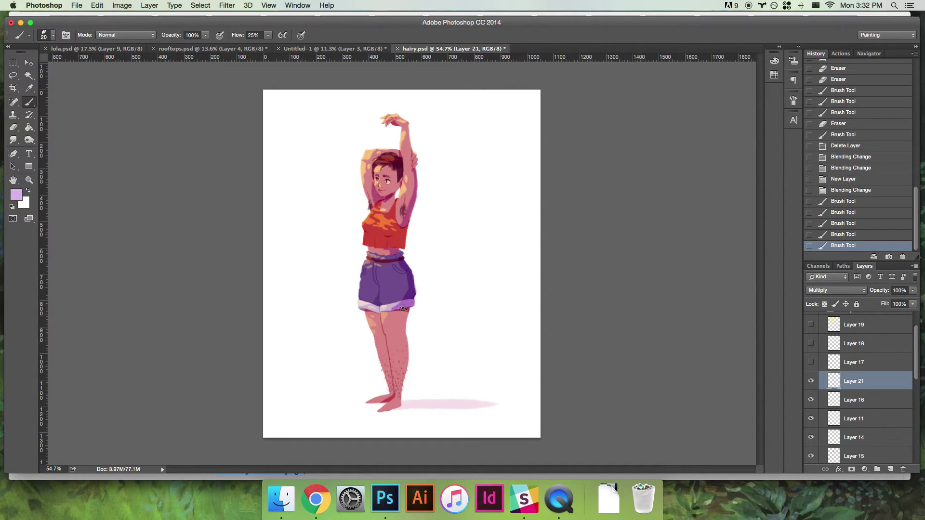
drag(407, 314, 376, 314)
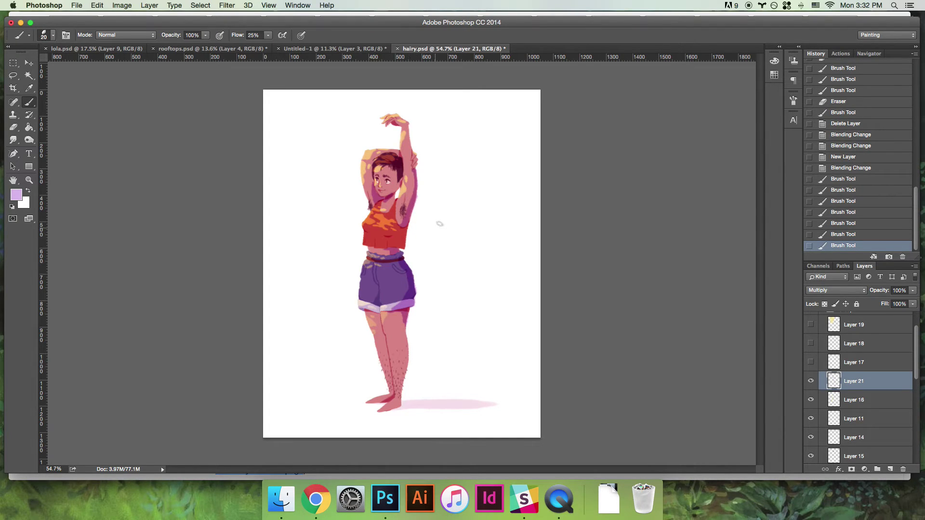
key(z)
mouse_move(440, 351)
mouse_down()
mouse_move(410, 351)
mouse_move(439, 357)
mouse_up()
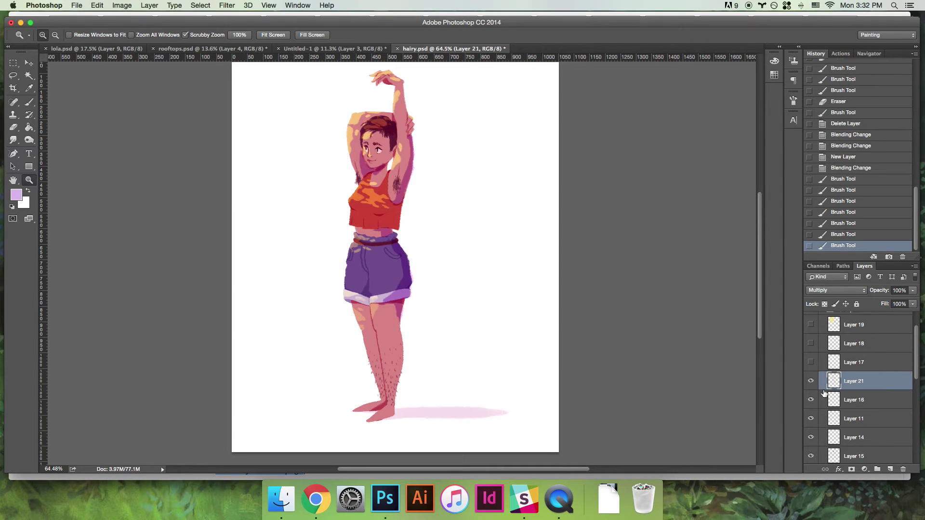
- Compare the figure with and without Layer 21's shading, delete Layer 21, and select Layer 19
click(811, 381)
click(811, 400)
click(810, 400)
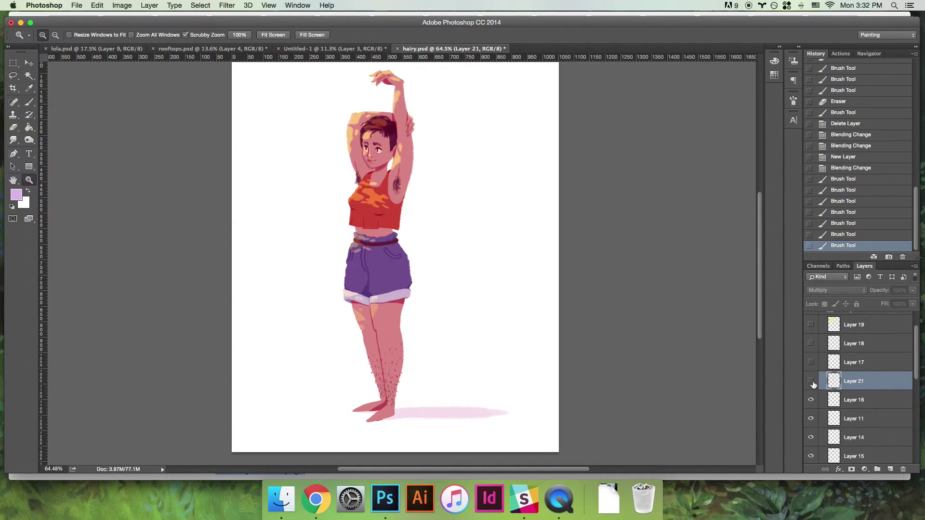
click(811, 380)
click(810, 381)
key(Delete)
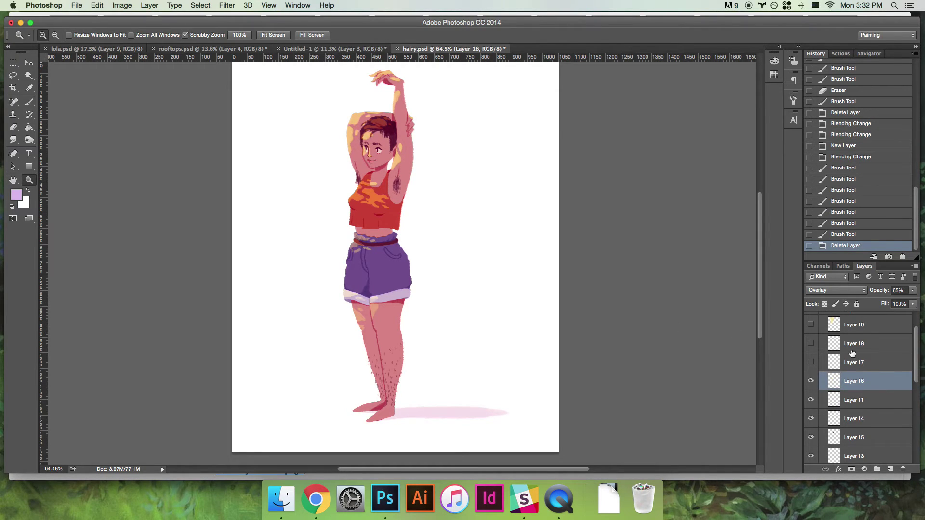
drag(912, 351, 912, 340)
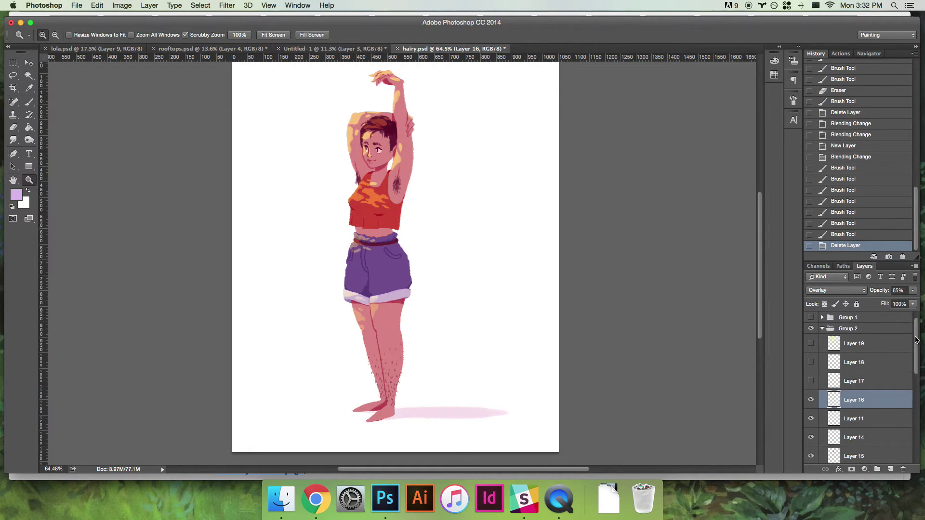
click(833, 346)
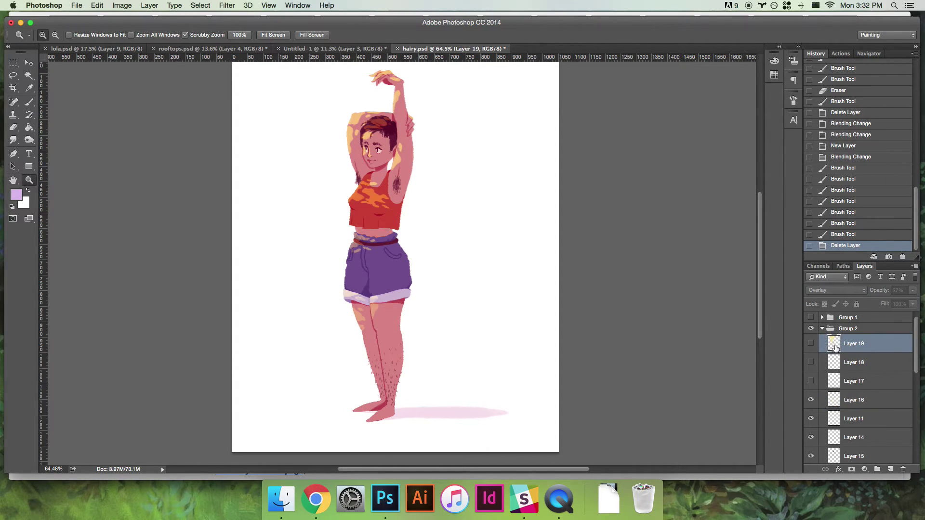
click(811, 343)
click(829, 291)
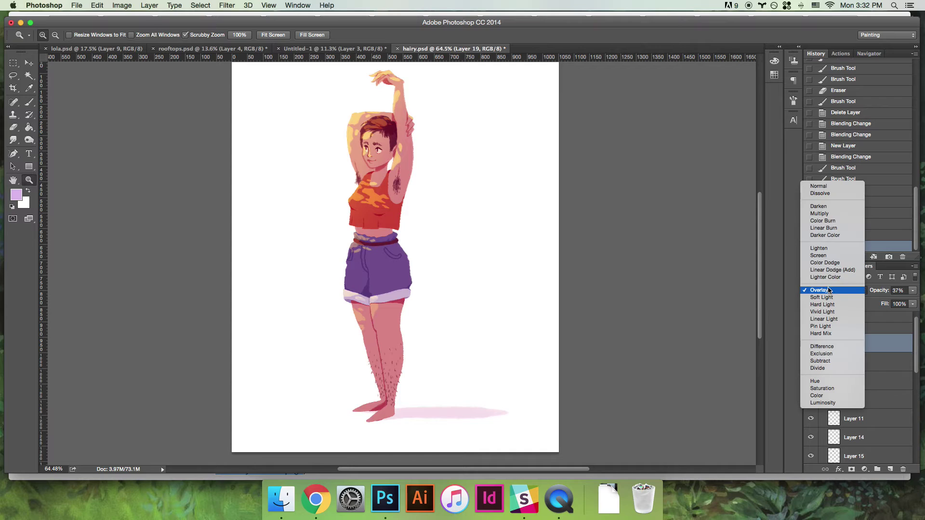
click(825, 191)
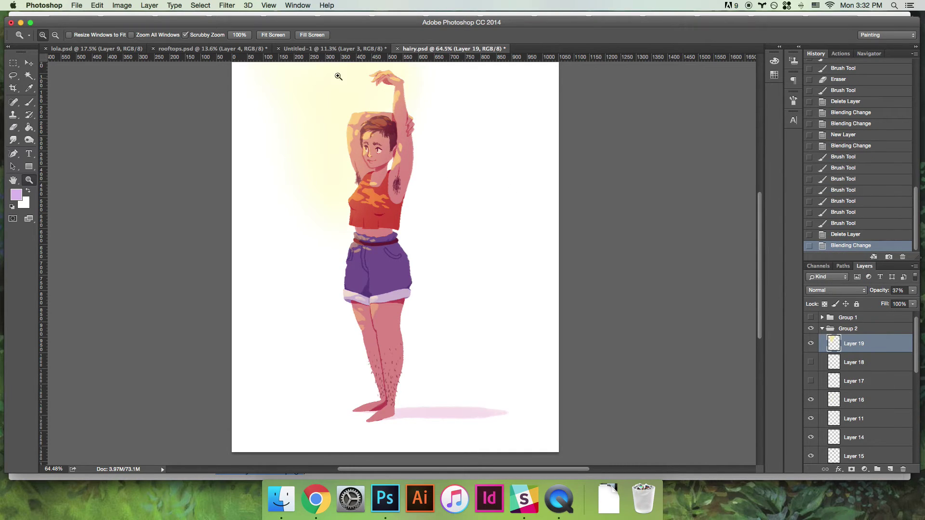
click(838, 292)
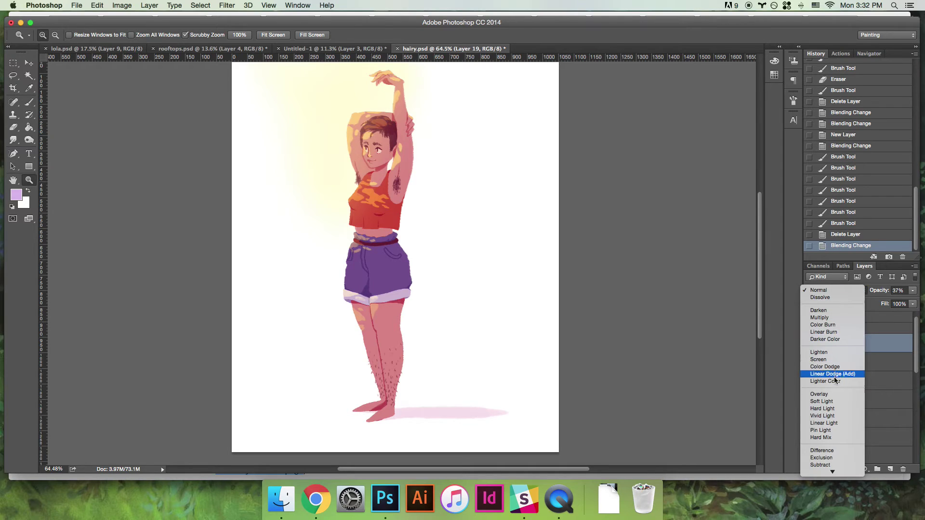
click(833, 395)
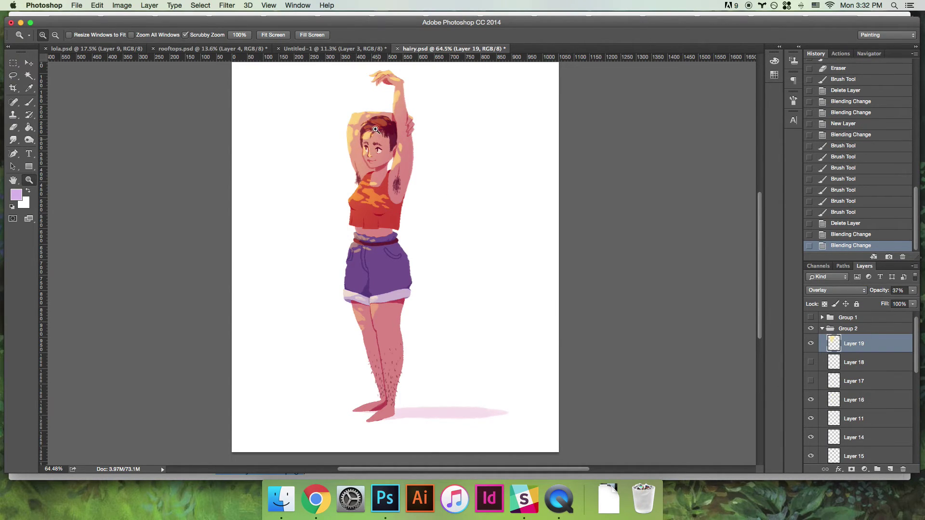
click(810, 344)
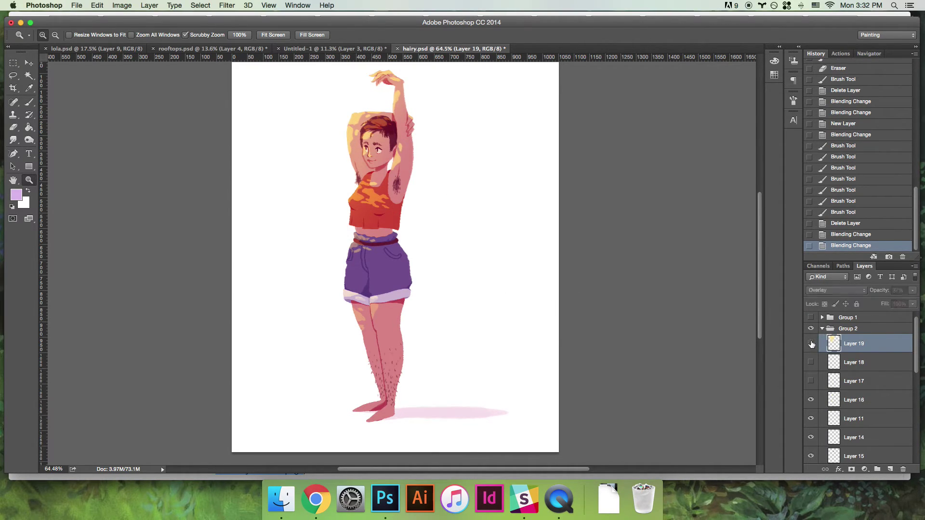
click(811, 344)
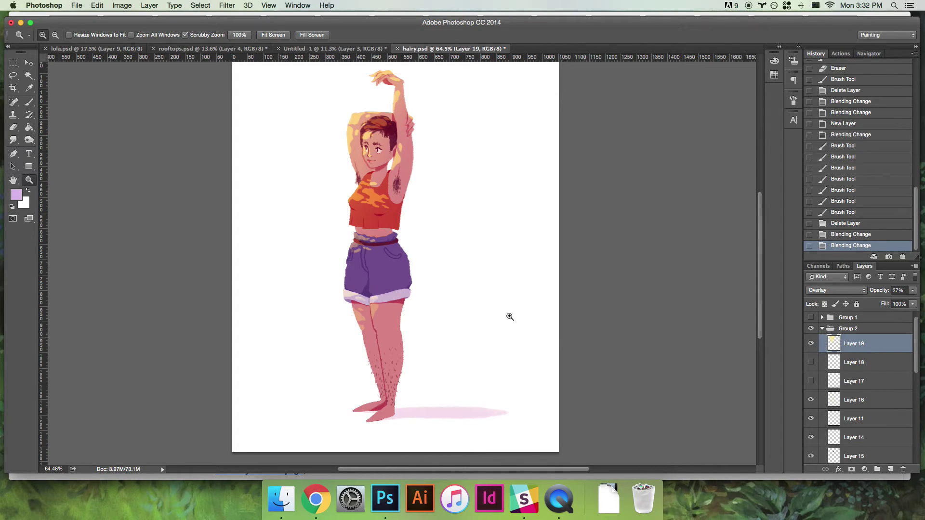
drag(441, 284, 456, 267)
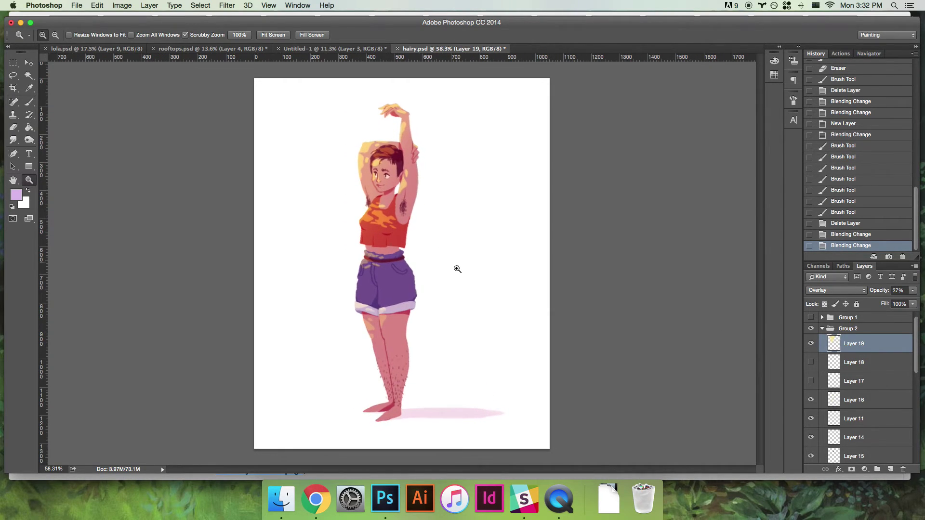
click(811, 344)
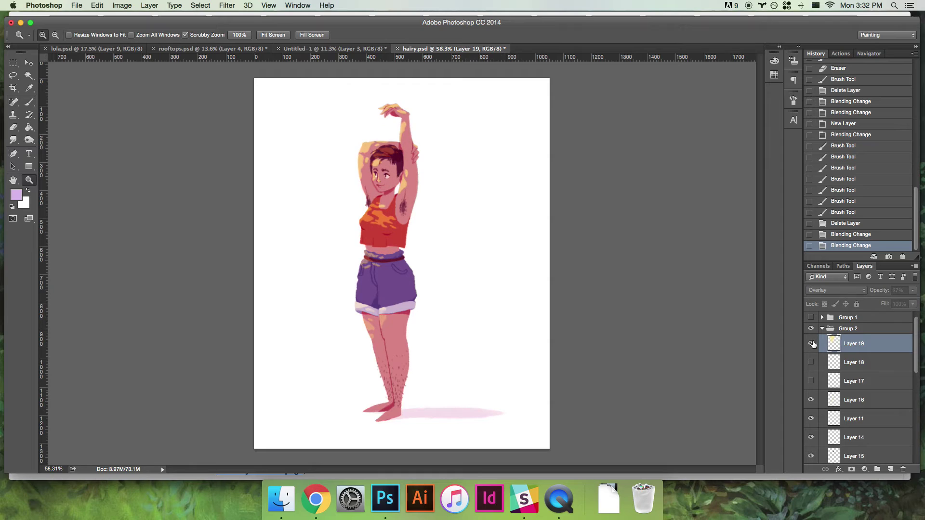
click(811, 344)
click(811, 343)
- Show Layer 19's lighting, hide Color Balance 1, and add a skin-coloured stroke on Layer 19
click(811, 344)
scroll(915, 331, up, 1)
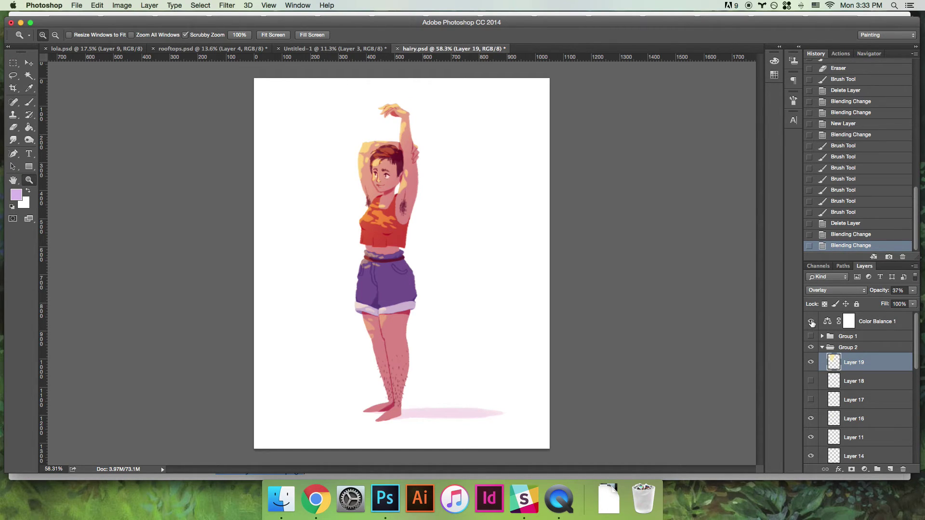
click(811, 321)
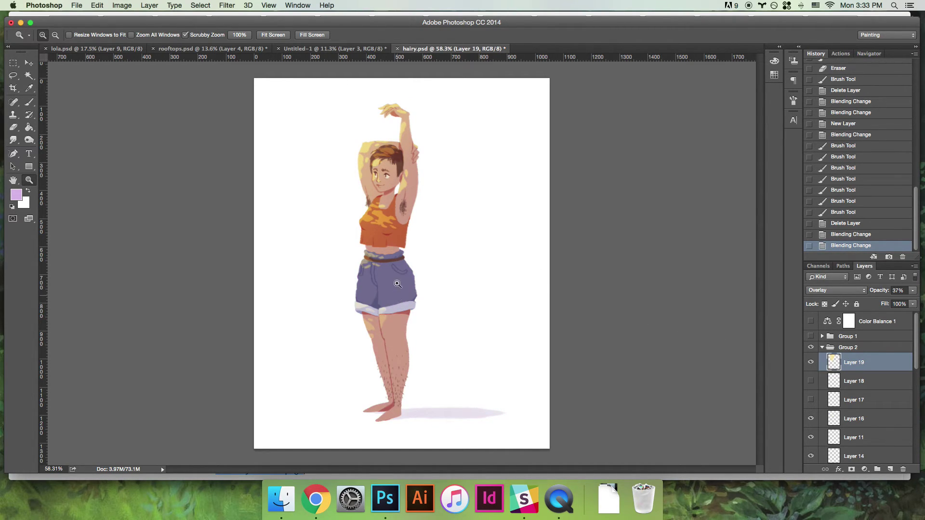
key(b)
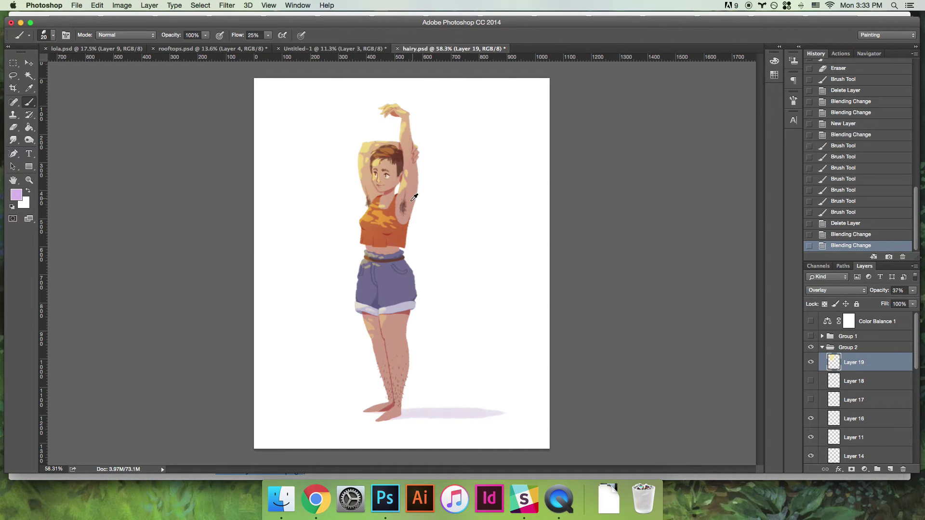
alt+click(412, 200)
drag(434, 193, 462, 190)
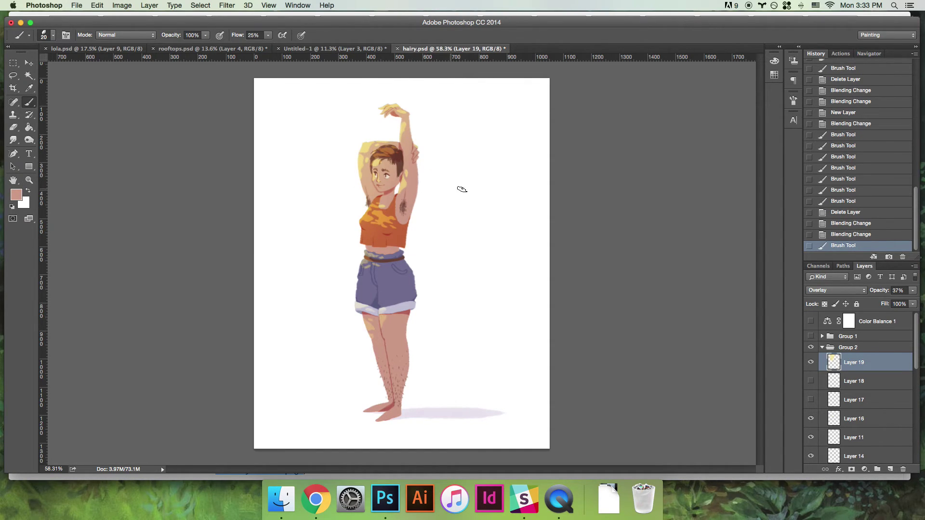
- Paint pink and orange test blobs on a new Layer 21 and bring up the adjustment layer types
key(super+shift+alt+n)
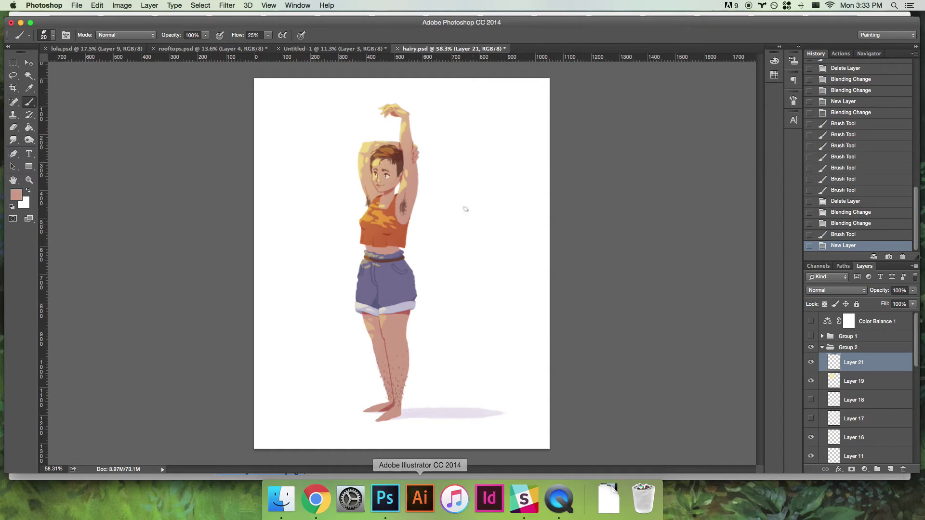
drag(432, 184, 432, 227)
alt+click(405, 234)
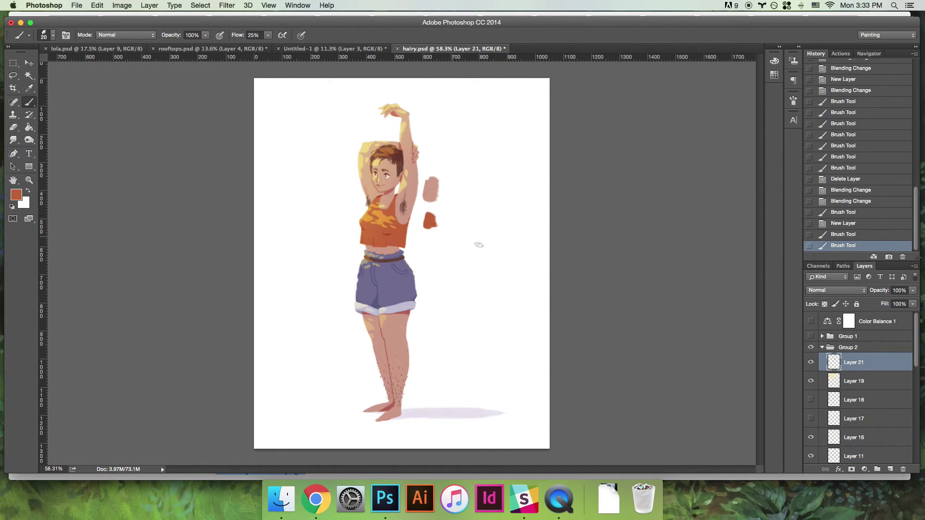
click(869, 323)
click(858, 363)
click(149, 5)
mouse_move(199, 106)
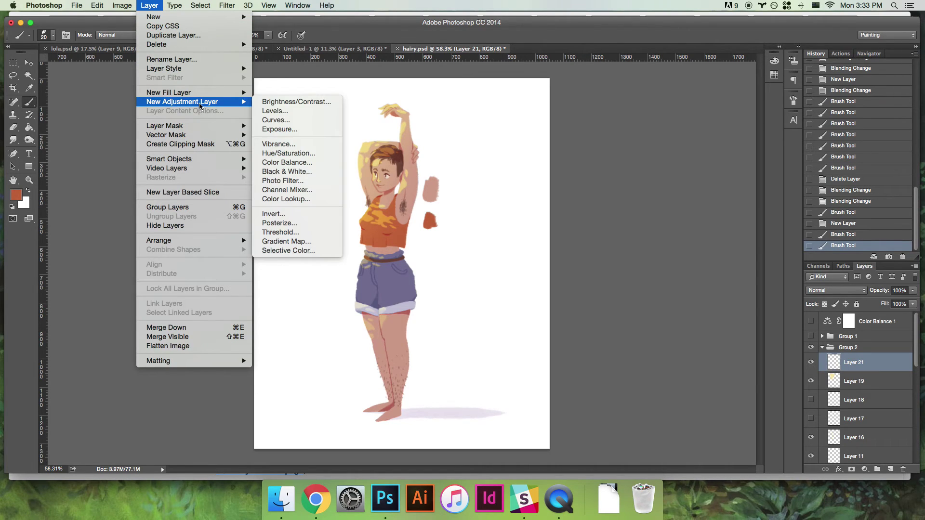
- Add a Curves 1 adjustment layer and raise the RGB curve to brighten the figure
click(299, 120)
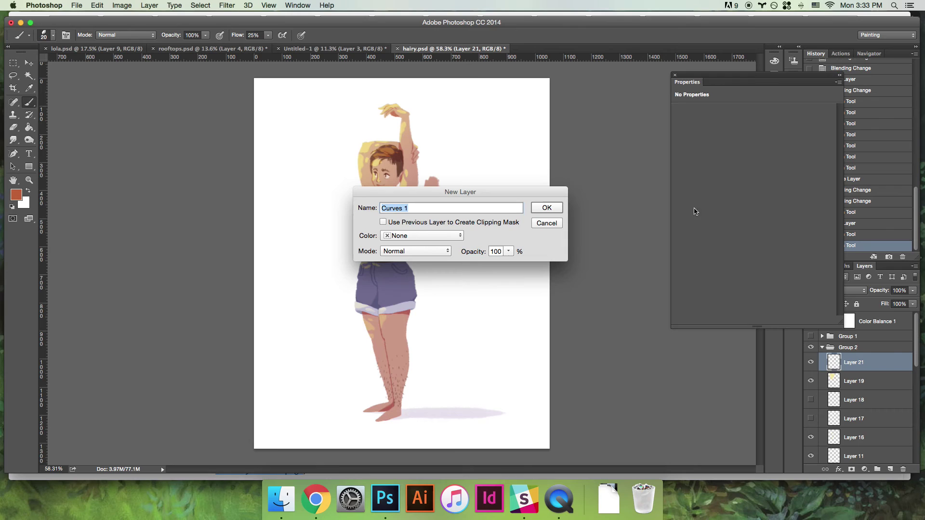
click(553, 207)
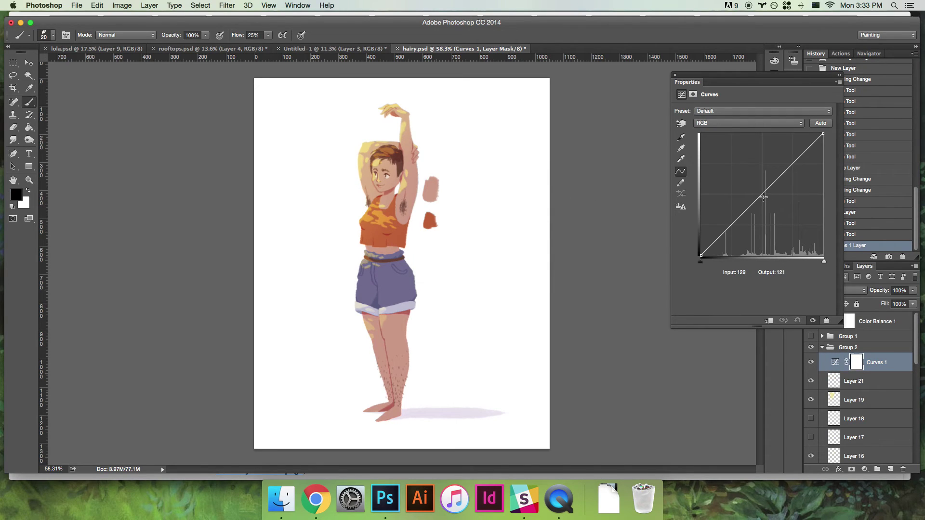
drag(765, 196, 789, 168)
- Lower the Green channel's shadow, midtone and highlight points slightly, then delete Curves 1
click(785, 122)
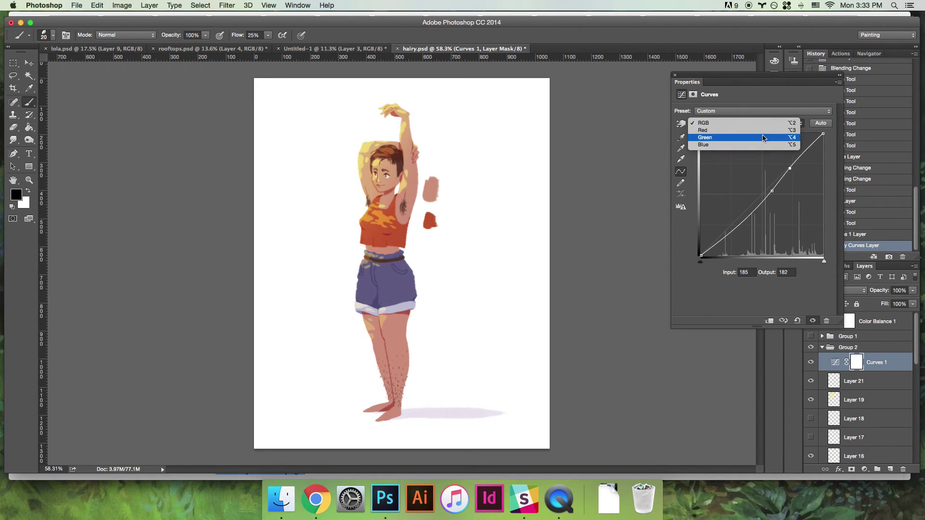
click(751, 136)
drag(768, 190, 792, 171)
drag(736, 217, 754, 208)
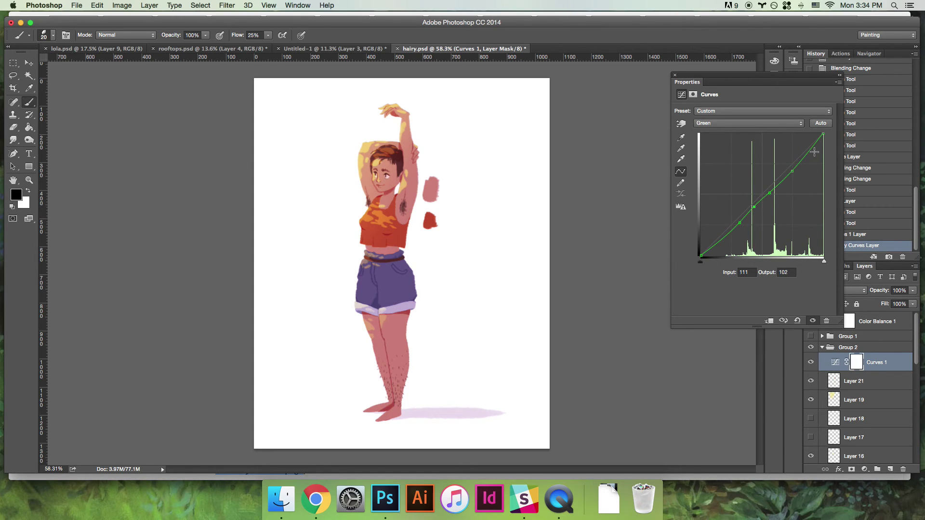
drag(814, 151, 809, 153)
click(675, 77)
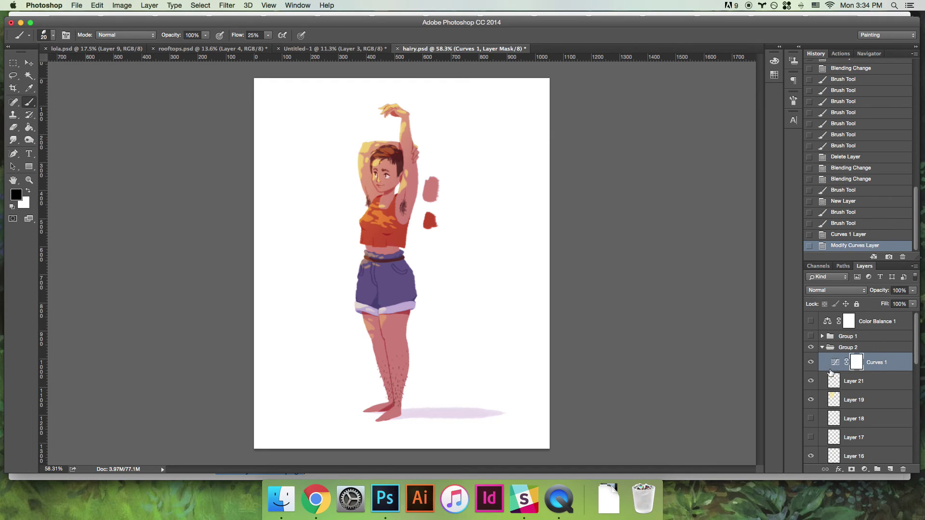
key(Delete)
- Make Color Balance 1 visible and delete Layer 21 with its test blobs
click(863, 324)
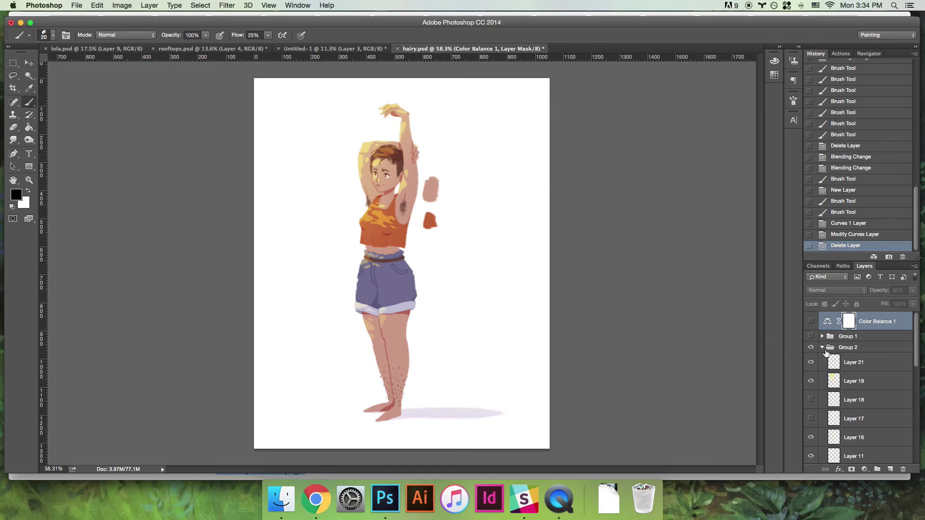
click(810, 322)
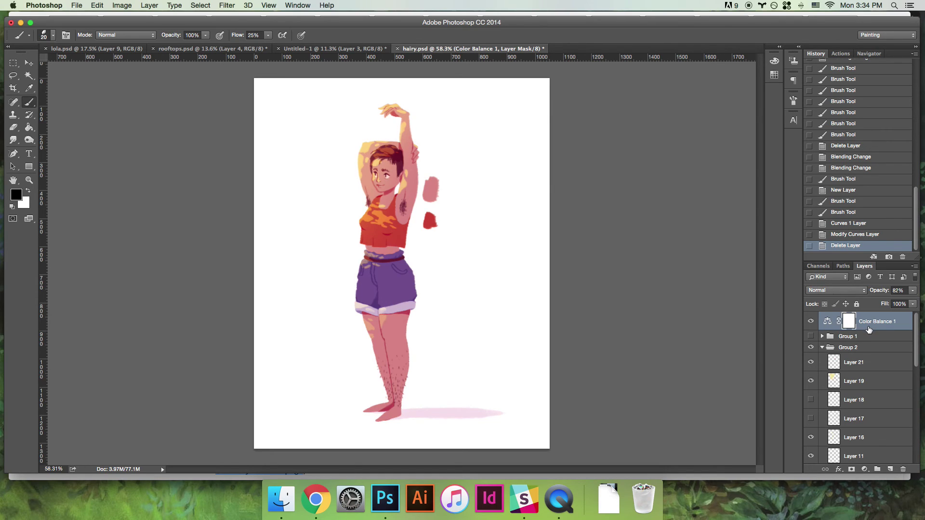
click(850, 364)
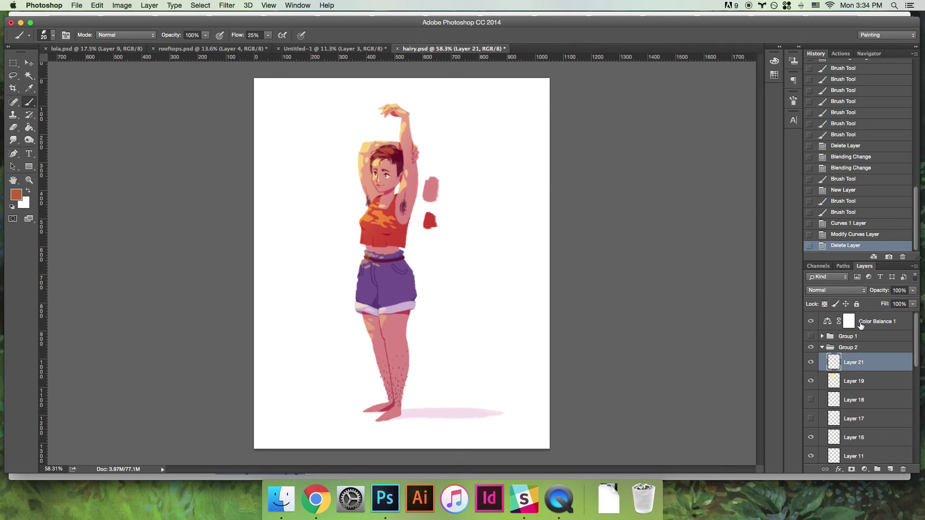
key(Delete)
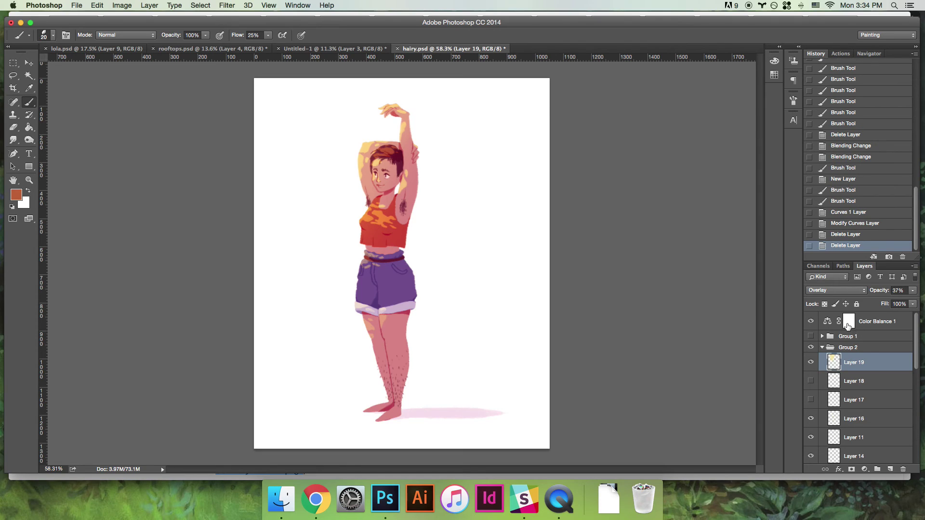
- Toggle Color Balance 1 off and on to compare colours, then collapse Group 2
click(810, 322)
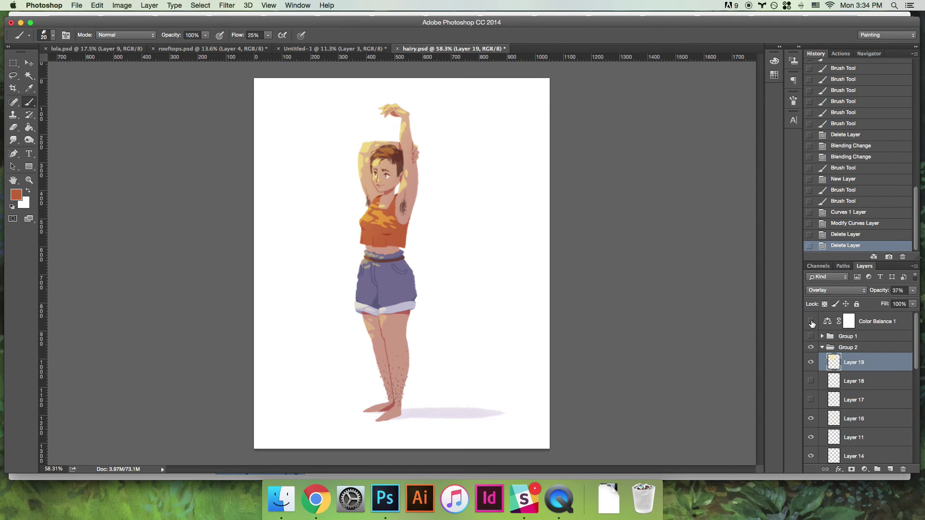
click(811, 321)
click(811, 321)
click(811, 322)
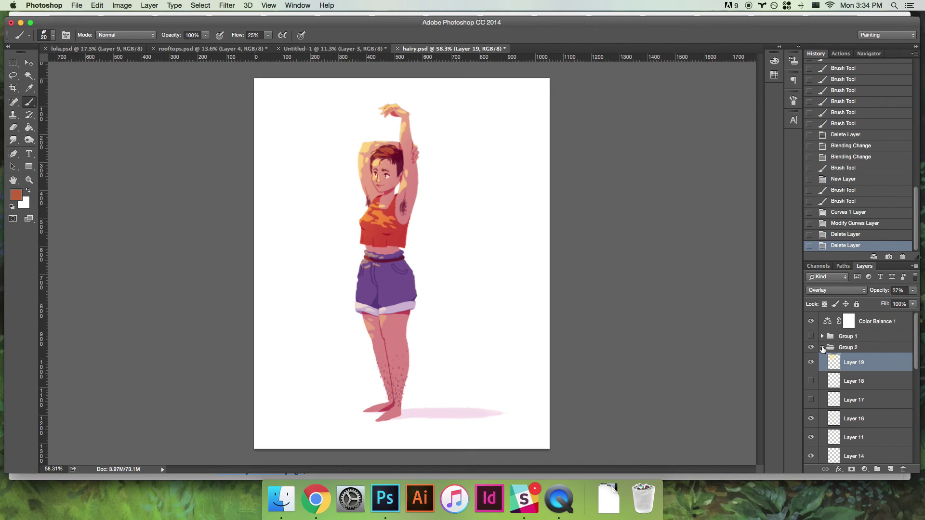
click(821, 347)
- Compare Group 2 with the Group 1 sketch, leave the sketch hidden, and expand Group 2
click(811, 347)
click(811, 337)
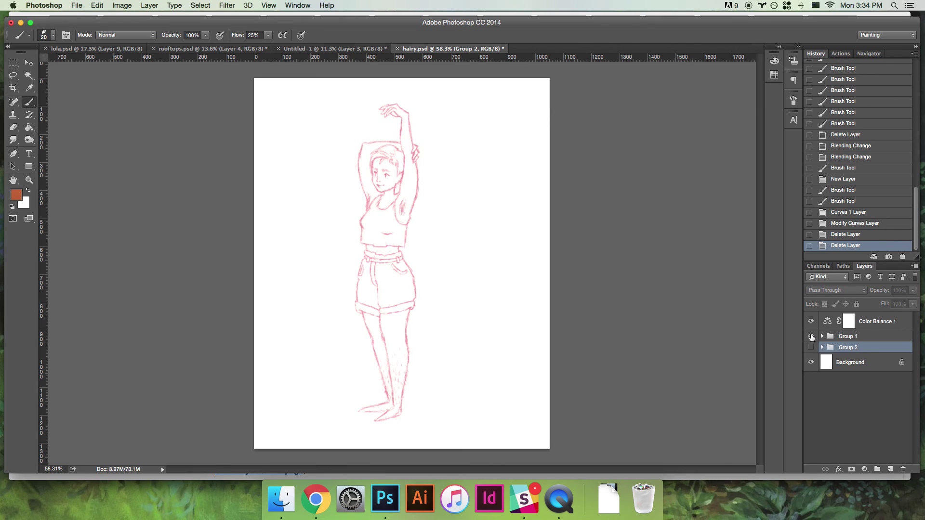
click(812, 337)
click(812, 347)
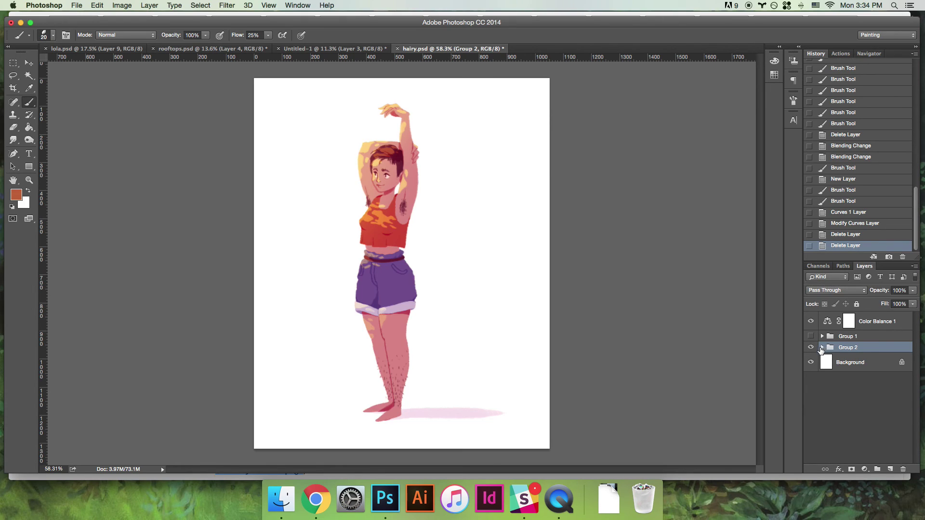
click(822, 347)
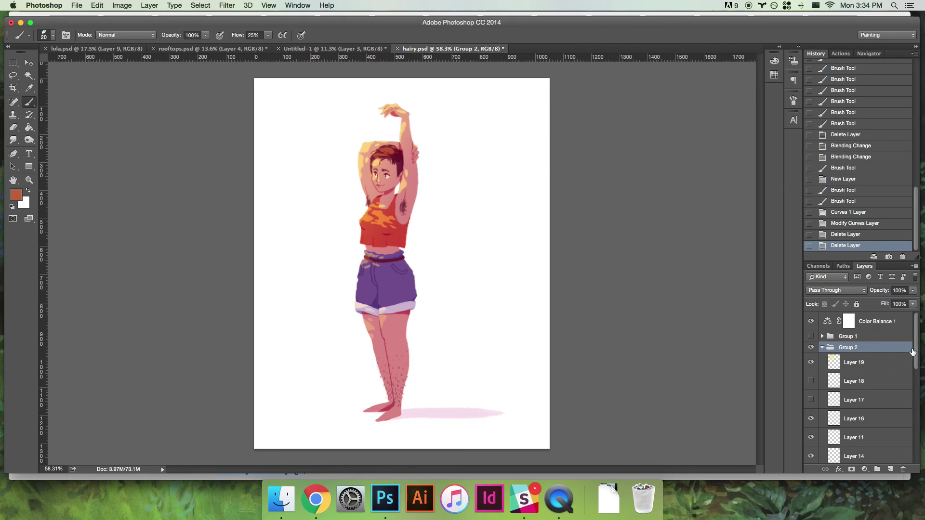
- Toggle Group 2's layer visibility, hiding Layer 19's orange gradient and showing face Layers 8, 10, 9, 7, 6
scroll(912, 352, down, 3)
drag(811, 362, 810, 456)
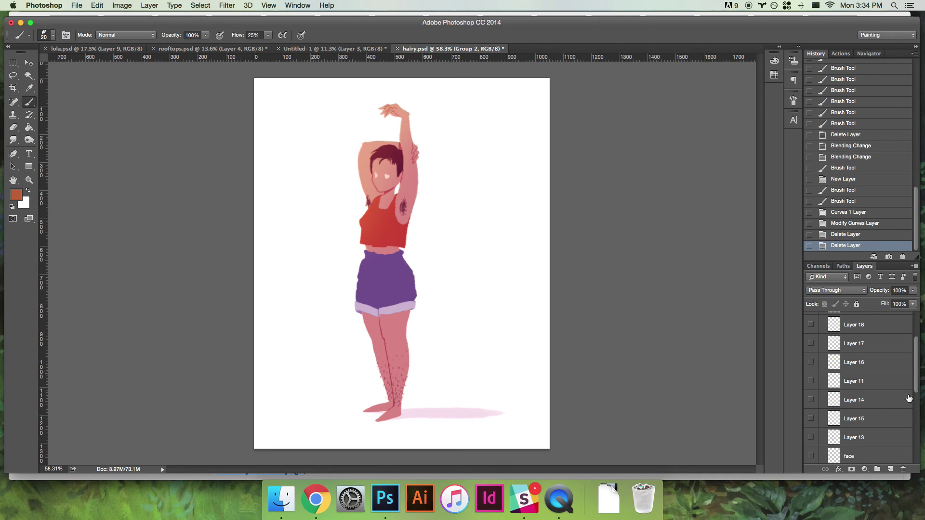
drag(915, 382, 915, 422)
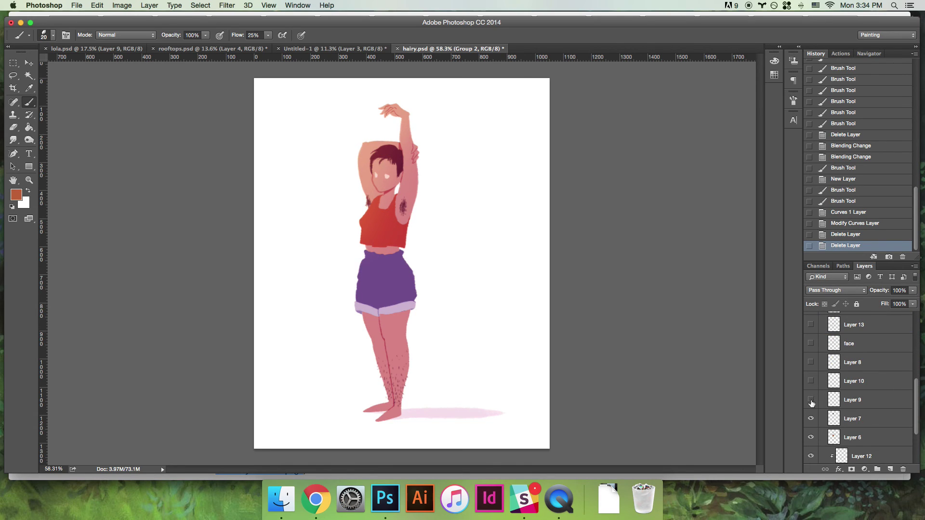
drag(917, 410, 918, 414)
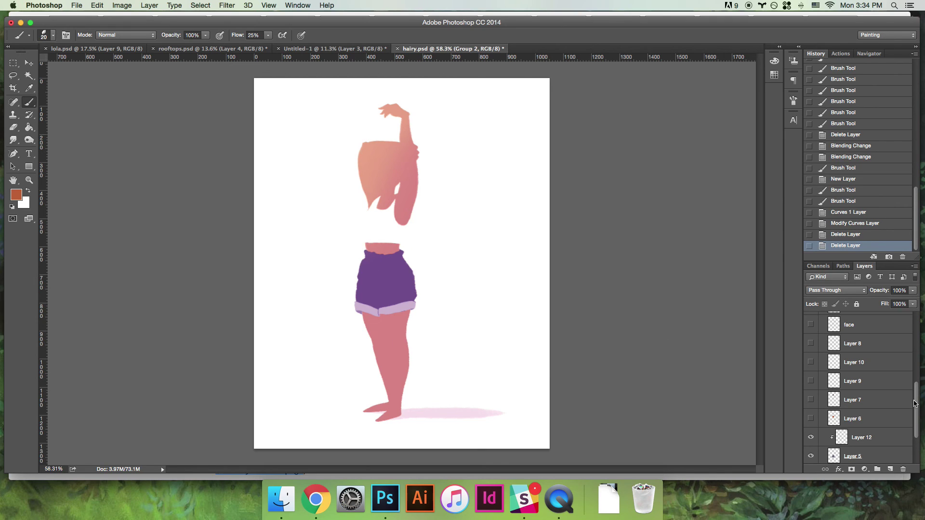
mouse_move(915, 404)
mouse_down()
mouse_move(915, 337)
mouse_move(915, 408)
mouse_up()
click(811, 363)
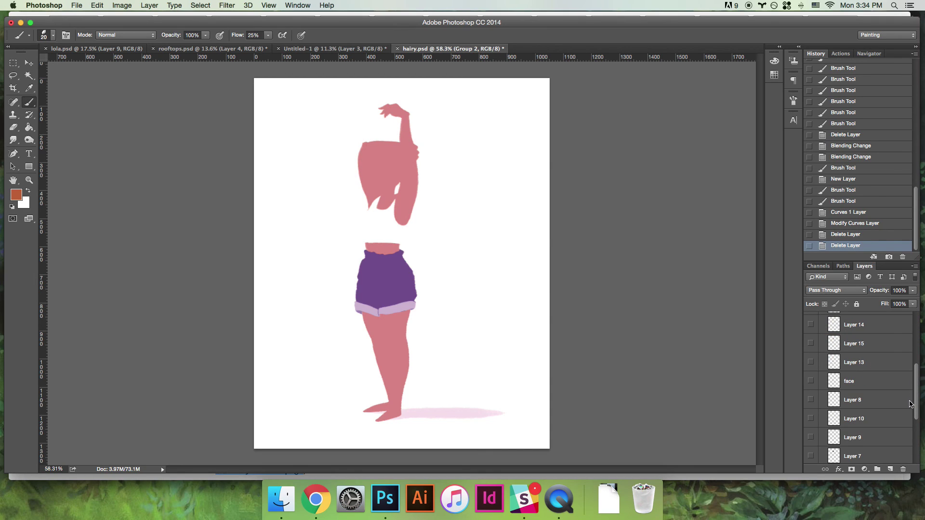
drag(812, 365, 812, 456)
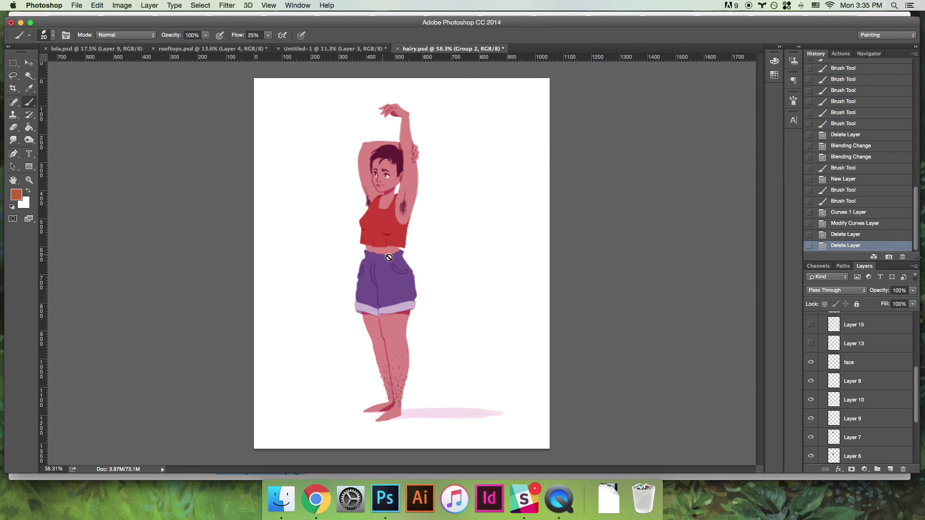
- Turn Layers 13, 16–19, 14 and 15 back on to restore the yellow-orange lighting
click(811, 343)
drag(917, 397, 917, 358)
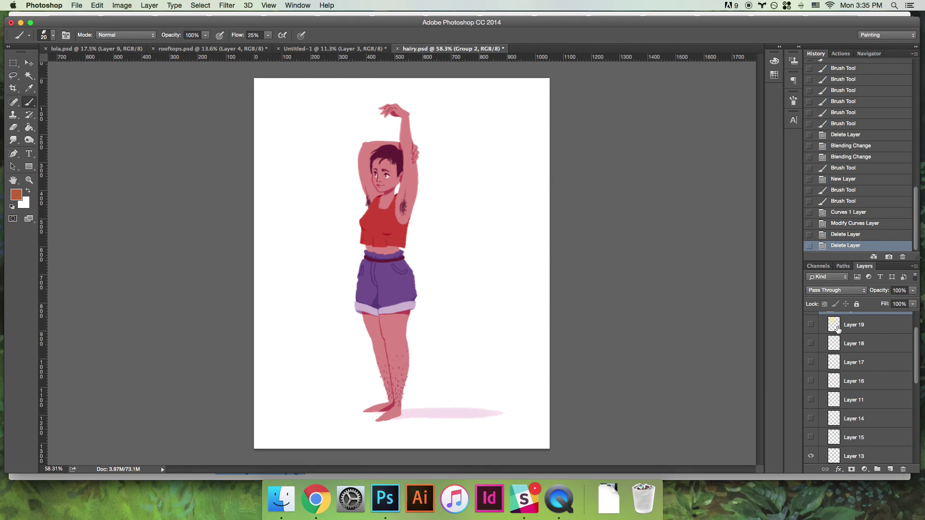
drag(811, 381, 812, 337)
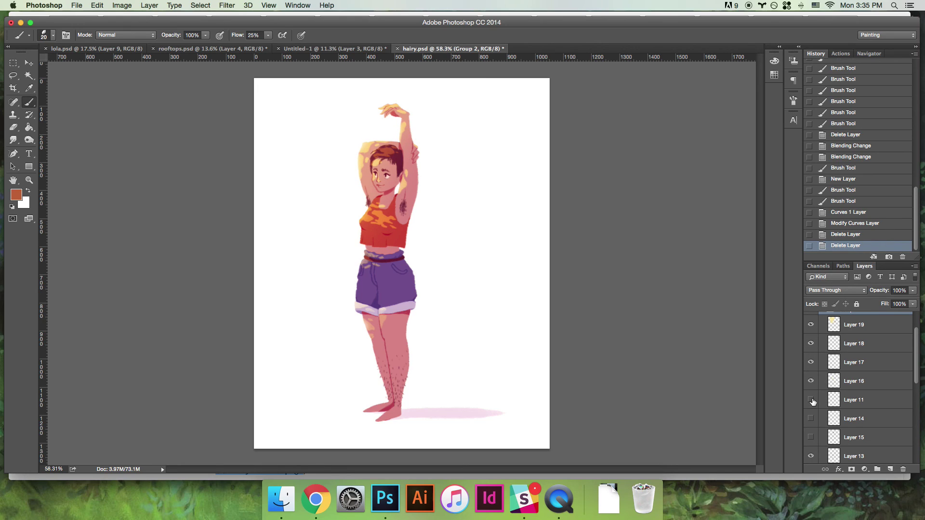
click(811, 426)
click(812, 438)
drag(916, 365, 919, 348)
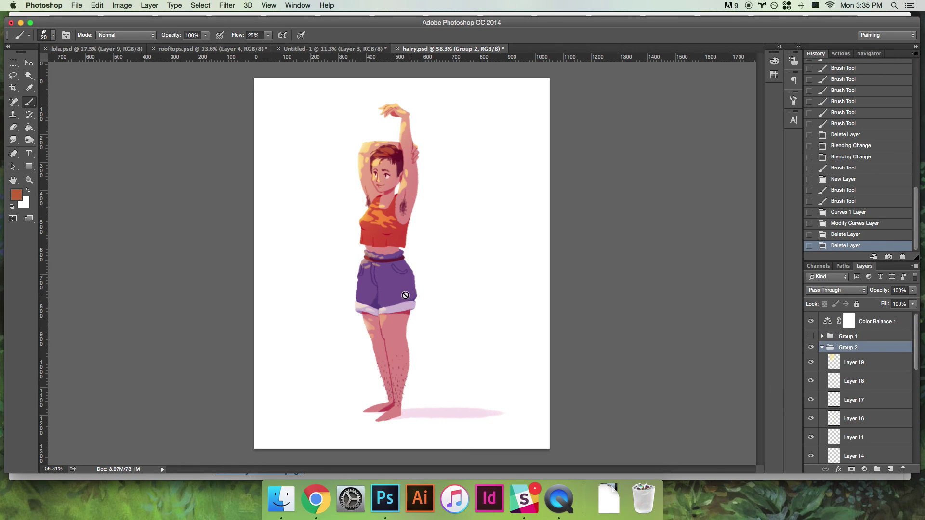